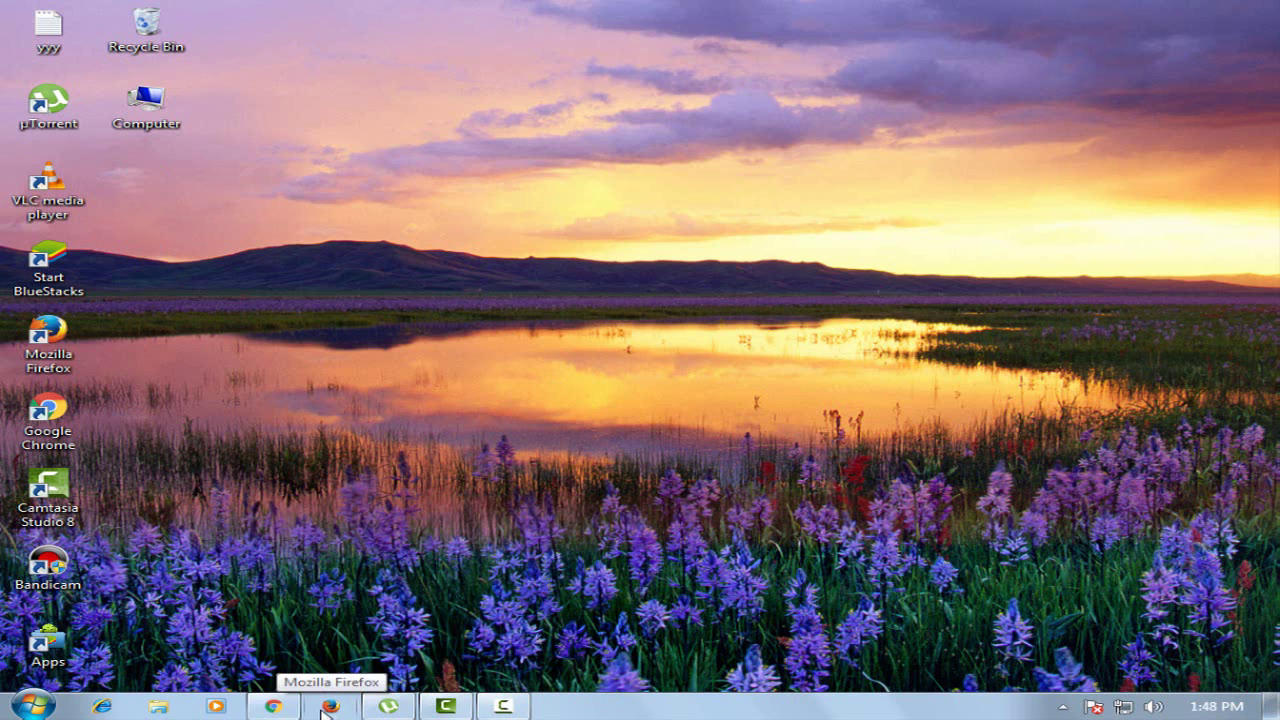
# Bring the Chrome window showing Facebook to the front and open a new tab
pyautogui.moveTo(265, 708)
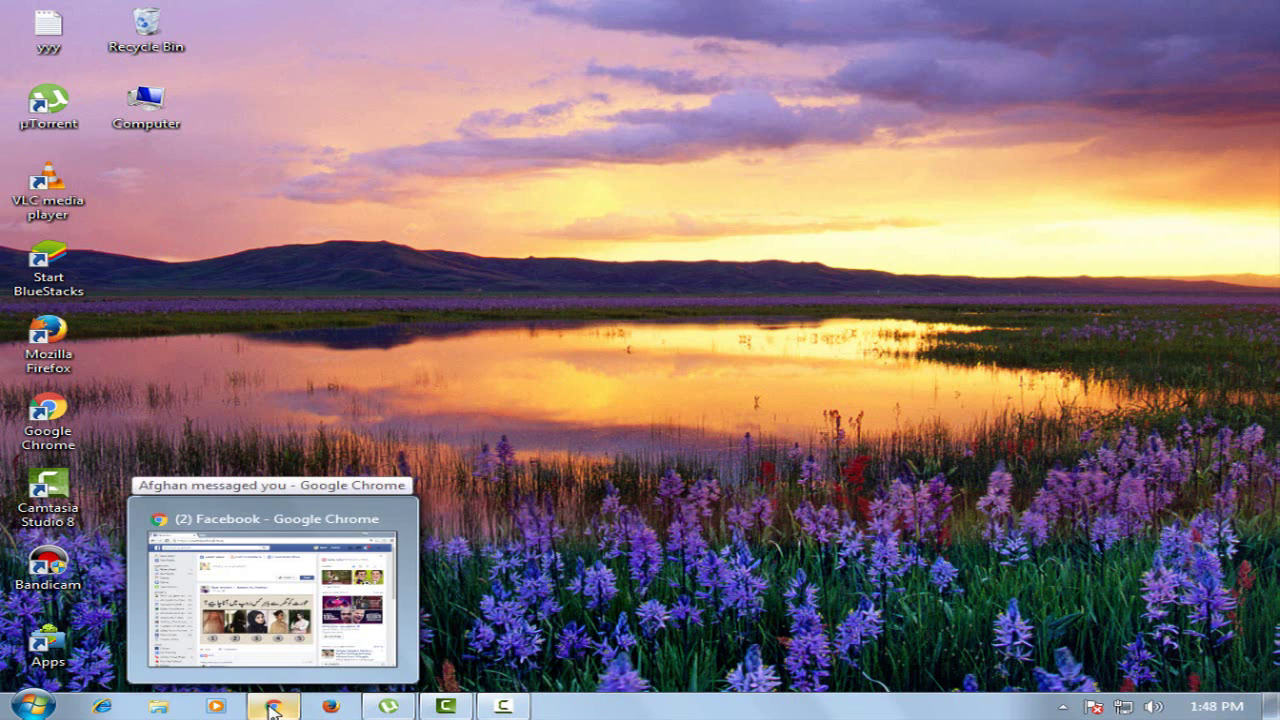
pyautogui.click(262, 595)
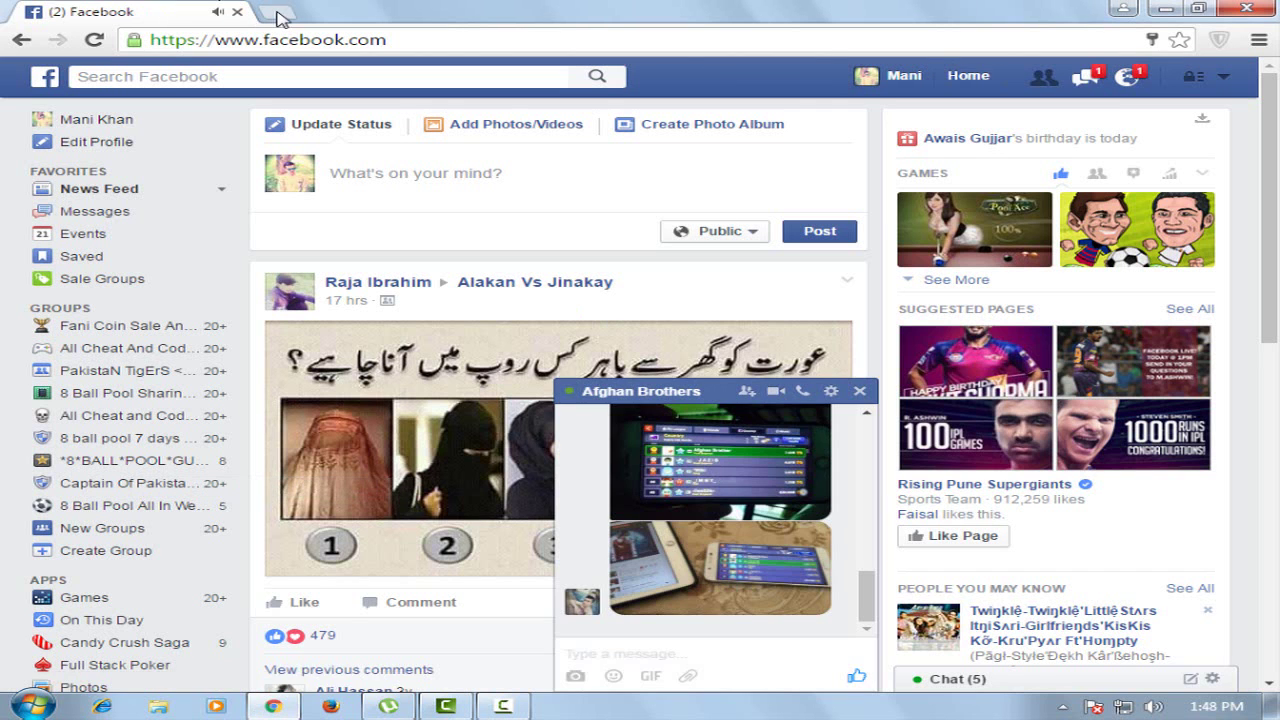
pyautogui.click(282, 12)
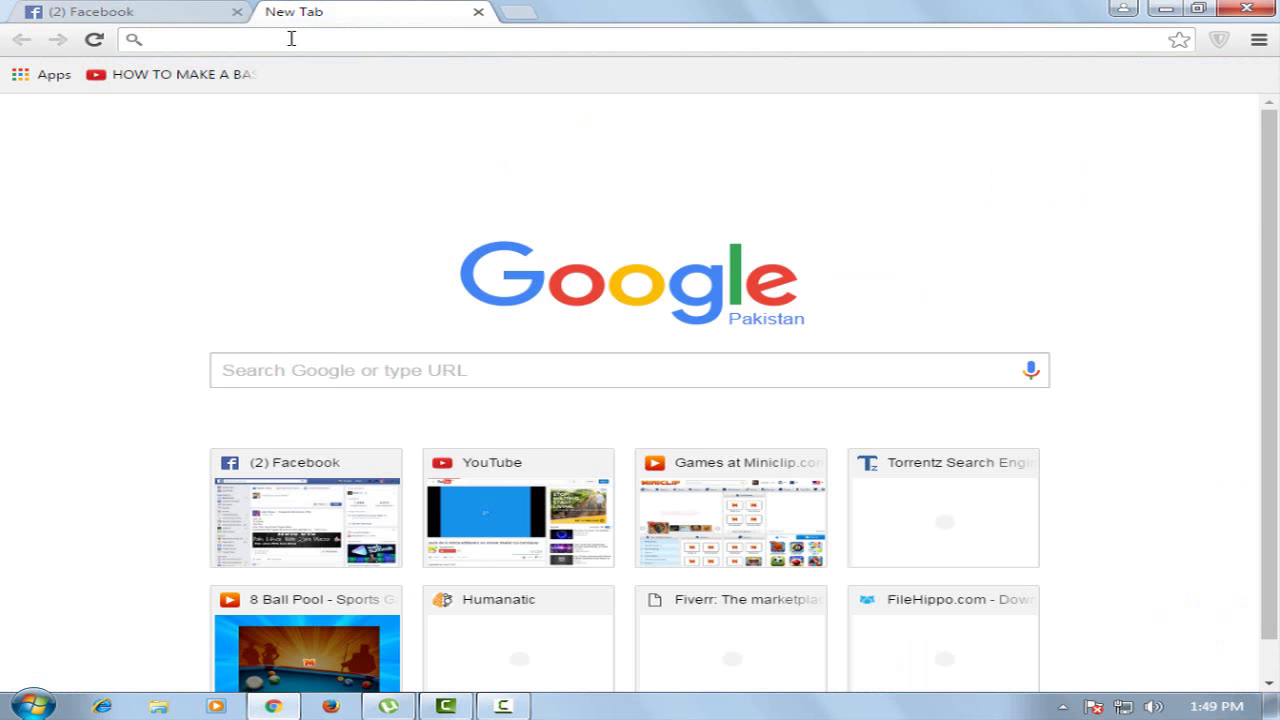
# Search Google for 'extensions' using the address bar suggestion
pyautogui.click(291, 38)
pyautogui.write('ext')
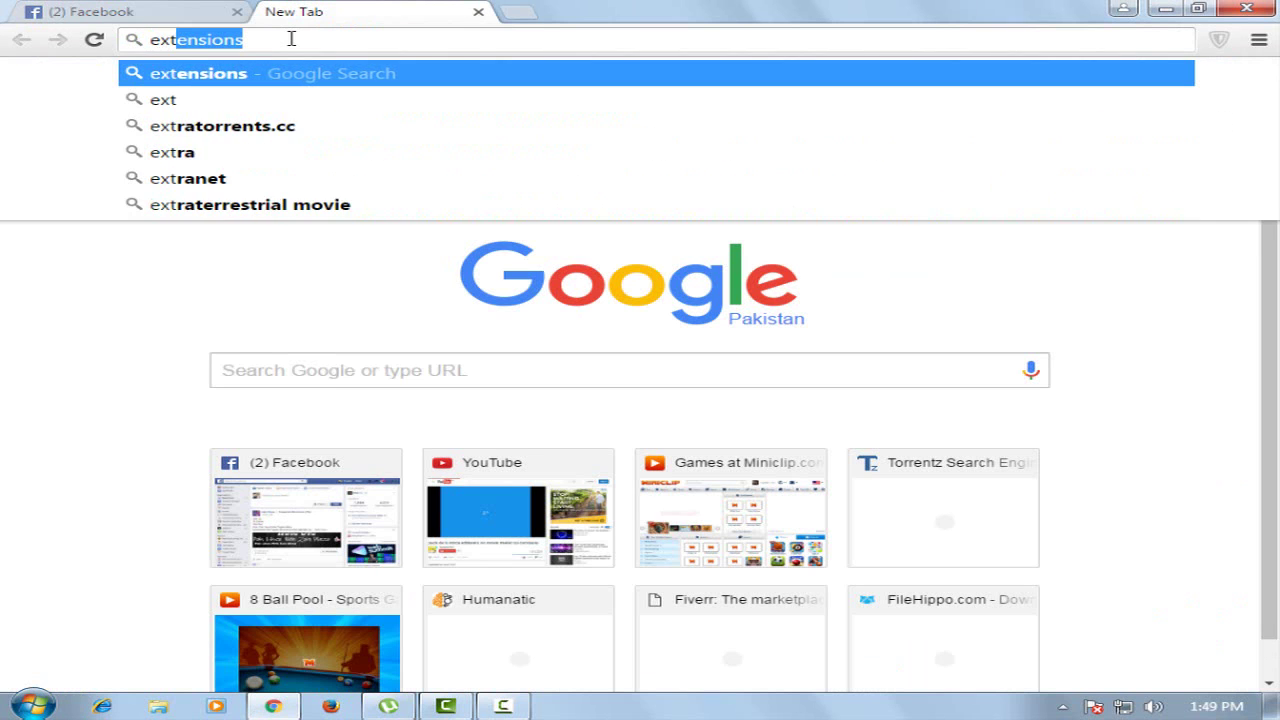
pyautogui.click(304, 73)
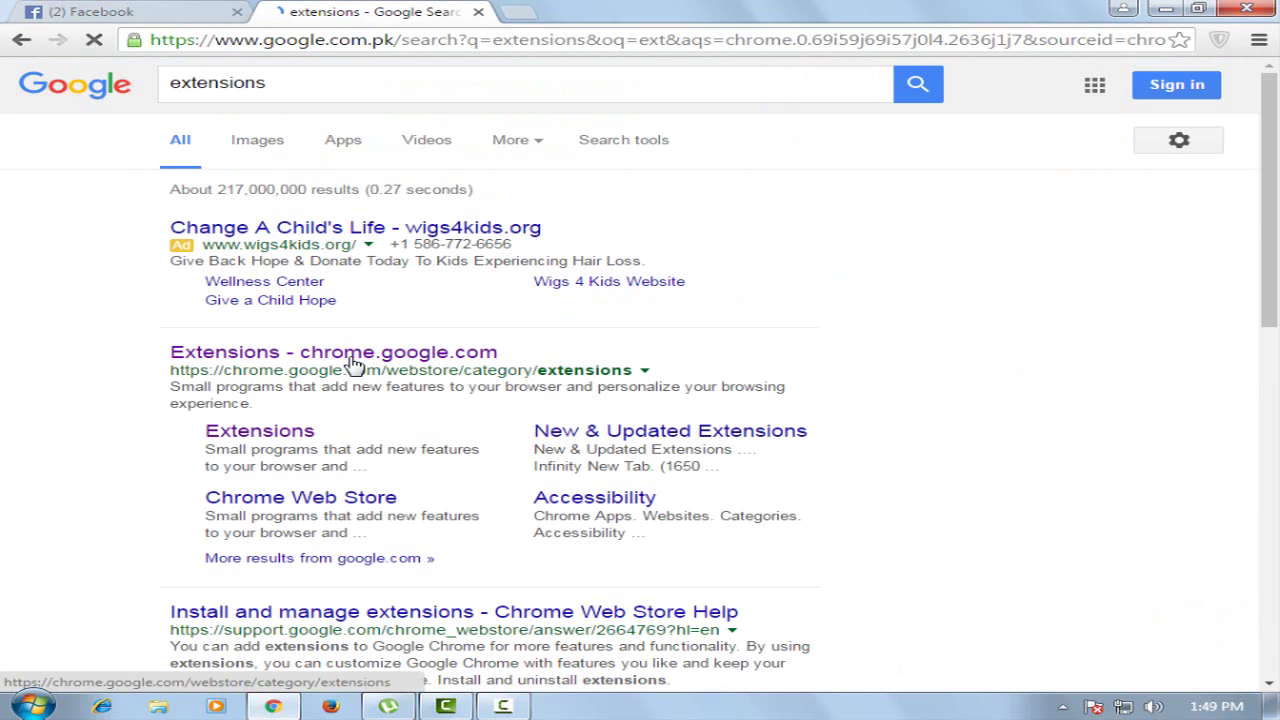
# Open the Chrome Web Store extensions page and search the store for 'facebook all invite'
pyautogui.click(355, 365)
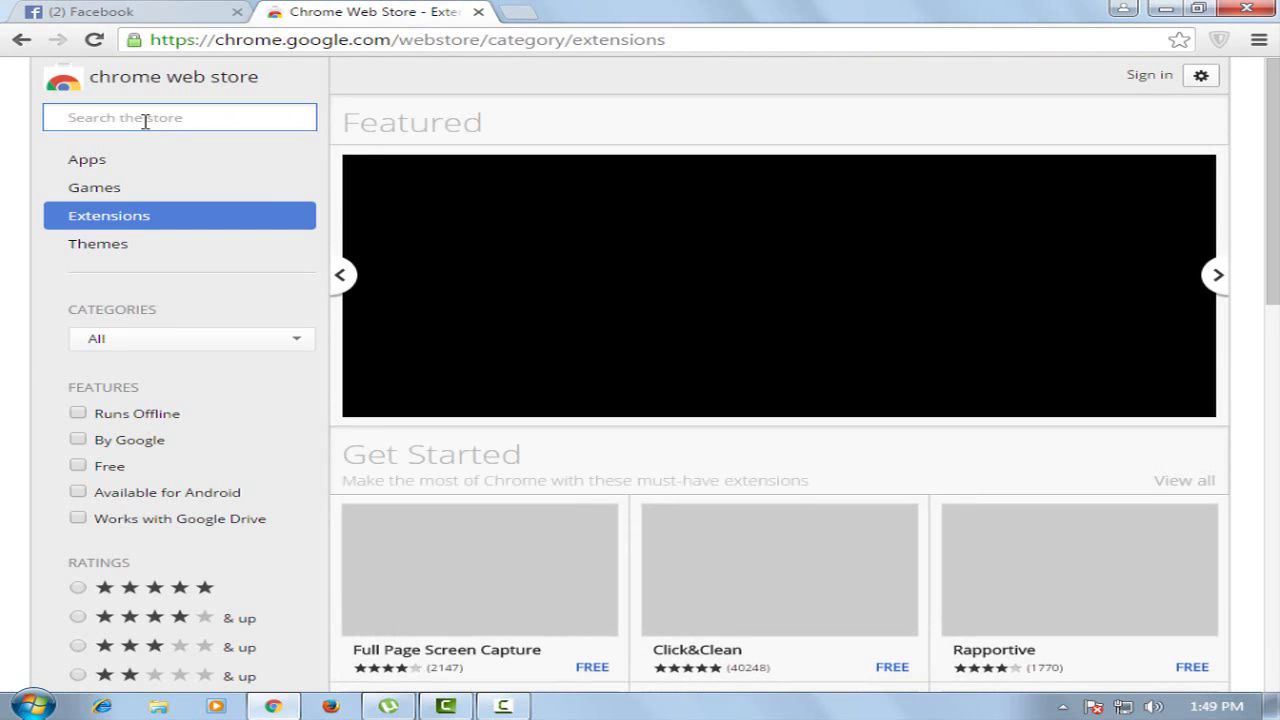
pyautogui.write('facbi')
pyautogui.press('BackSpace')
pyautogui.press('BackSpace')
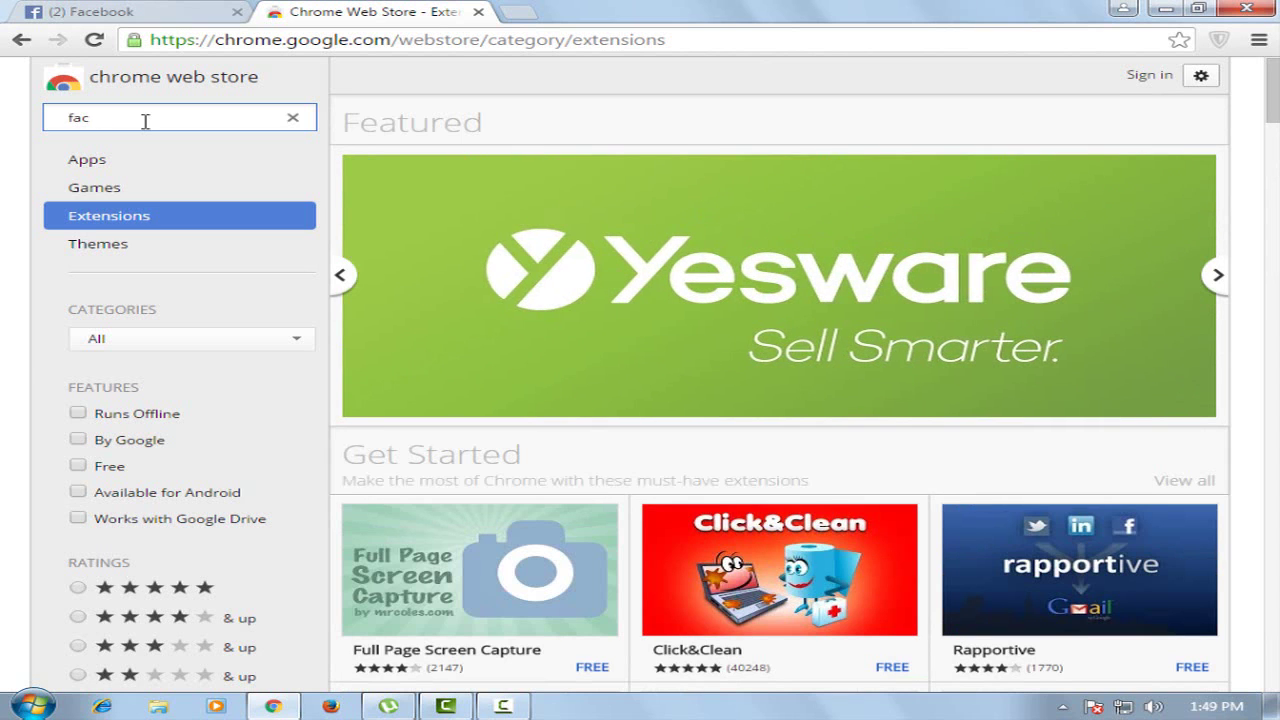
pyautogui.write('ebook')
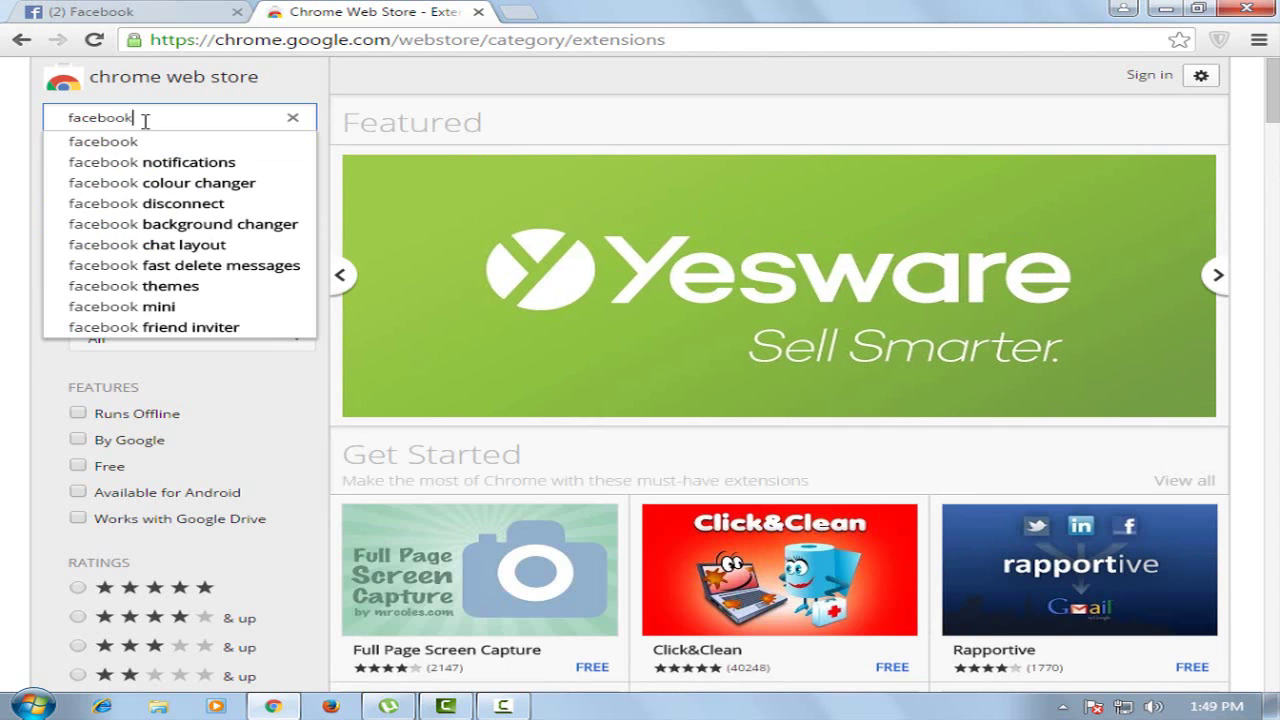
pyautogui.write(' all a')
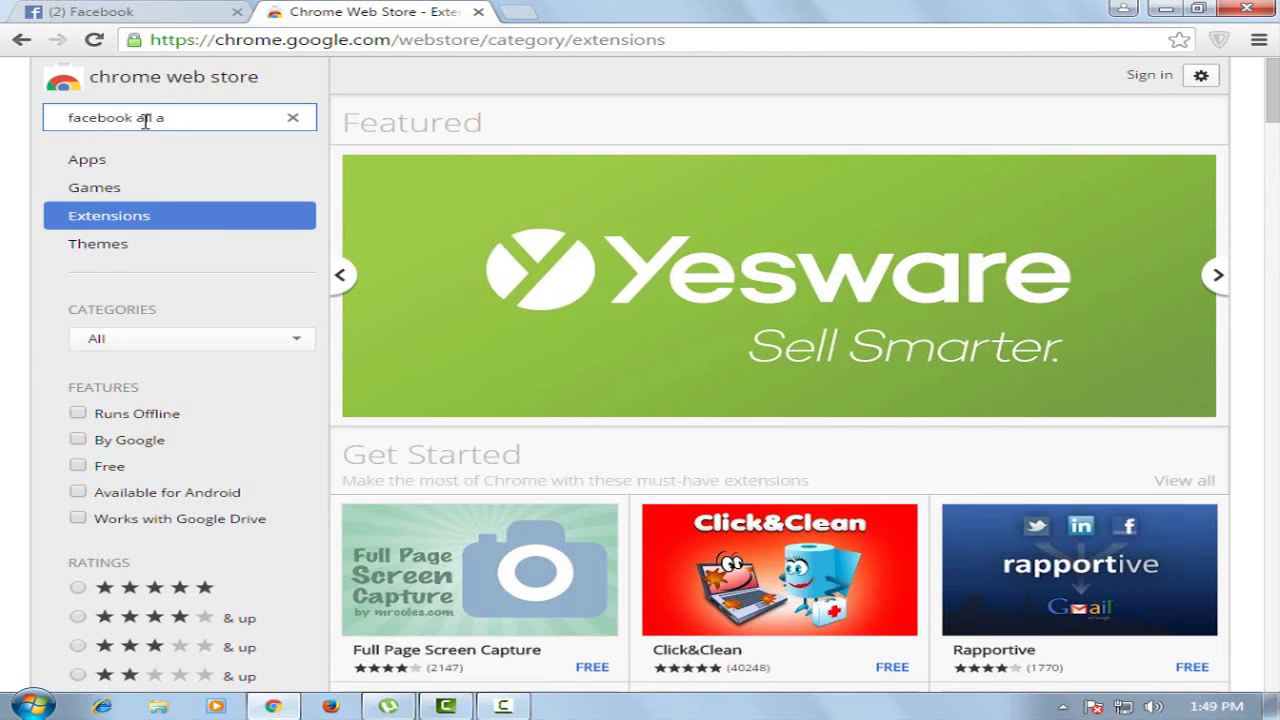
pyautogui.press('BackSpace')
pyautogui.write('invite')
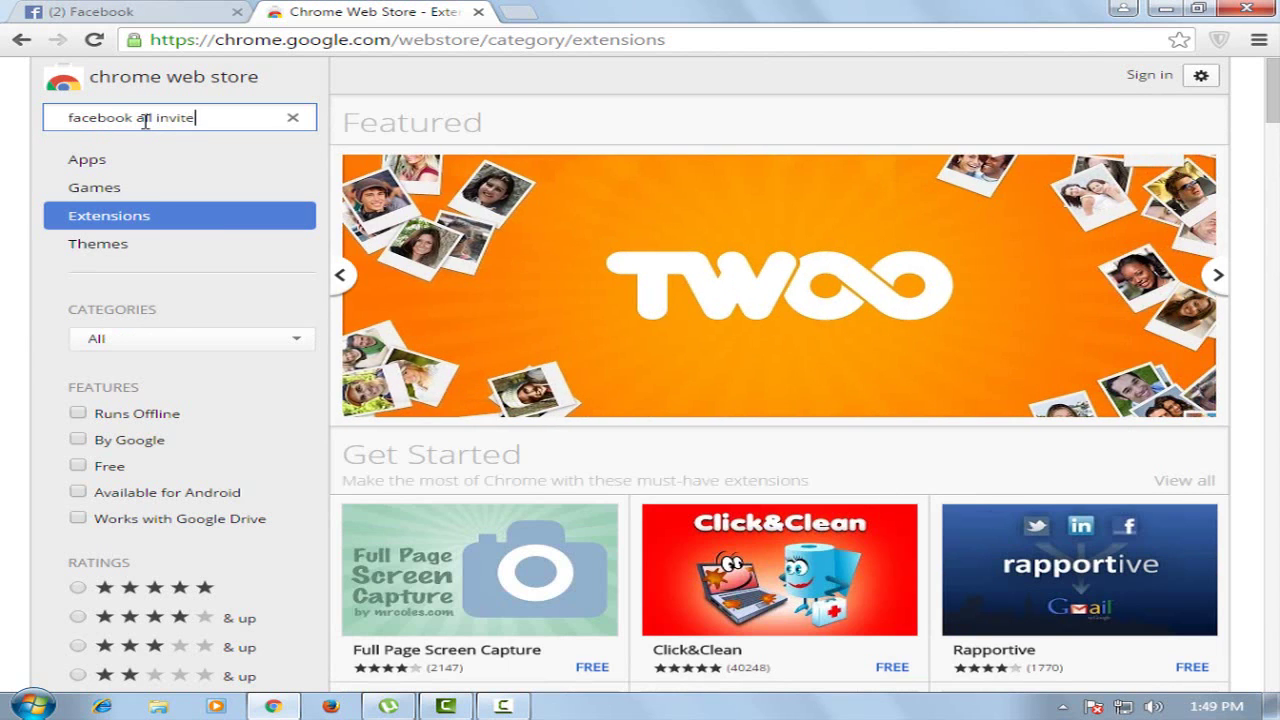
pyautogui.press('Return')
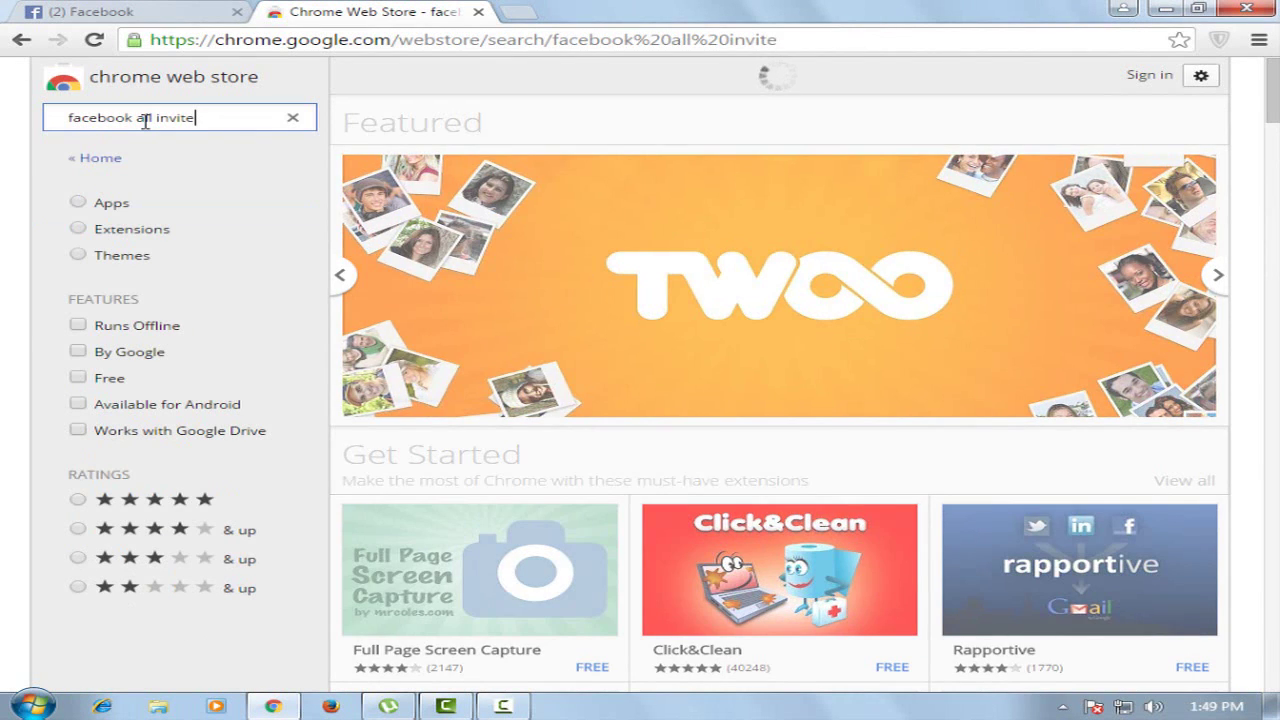
# Add the Facebook Invite All extension to Chrome, then close the Flappy Circle and Web Store tabs
pyautogui.scroll(-2, 737, 366)
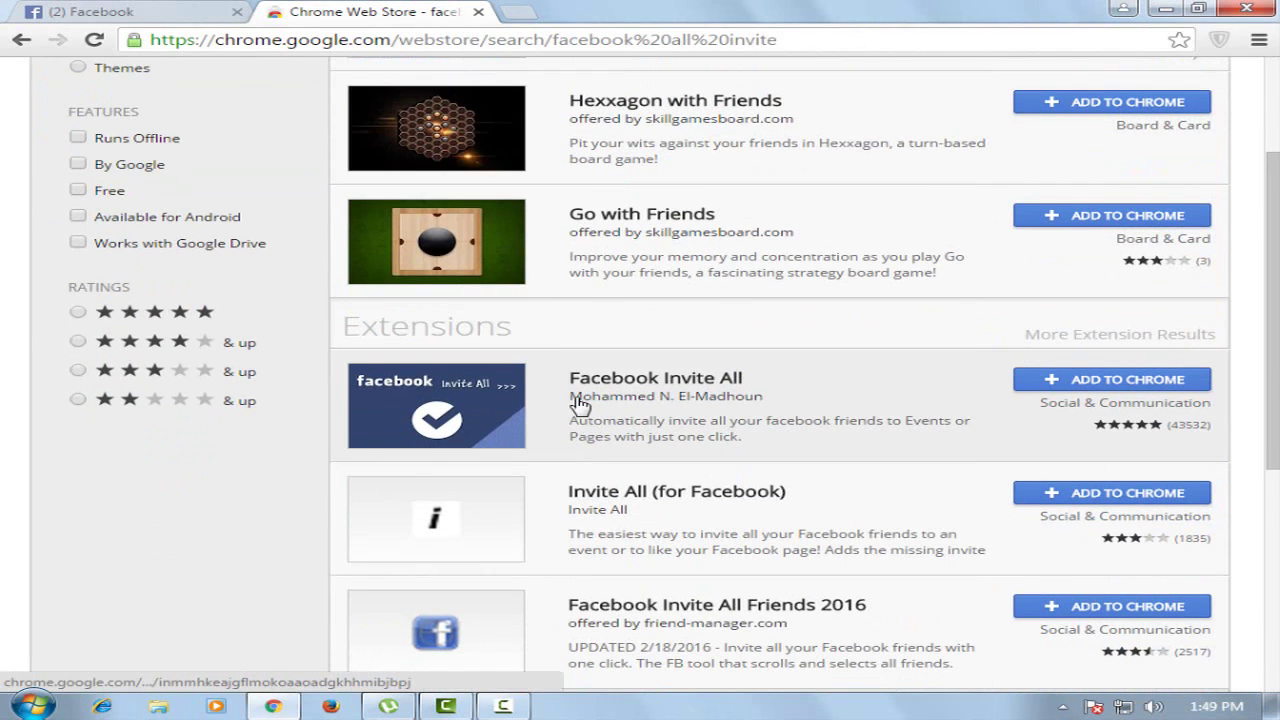
pyautogui.click(1070, 385)
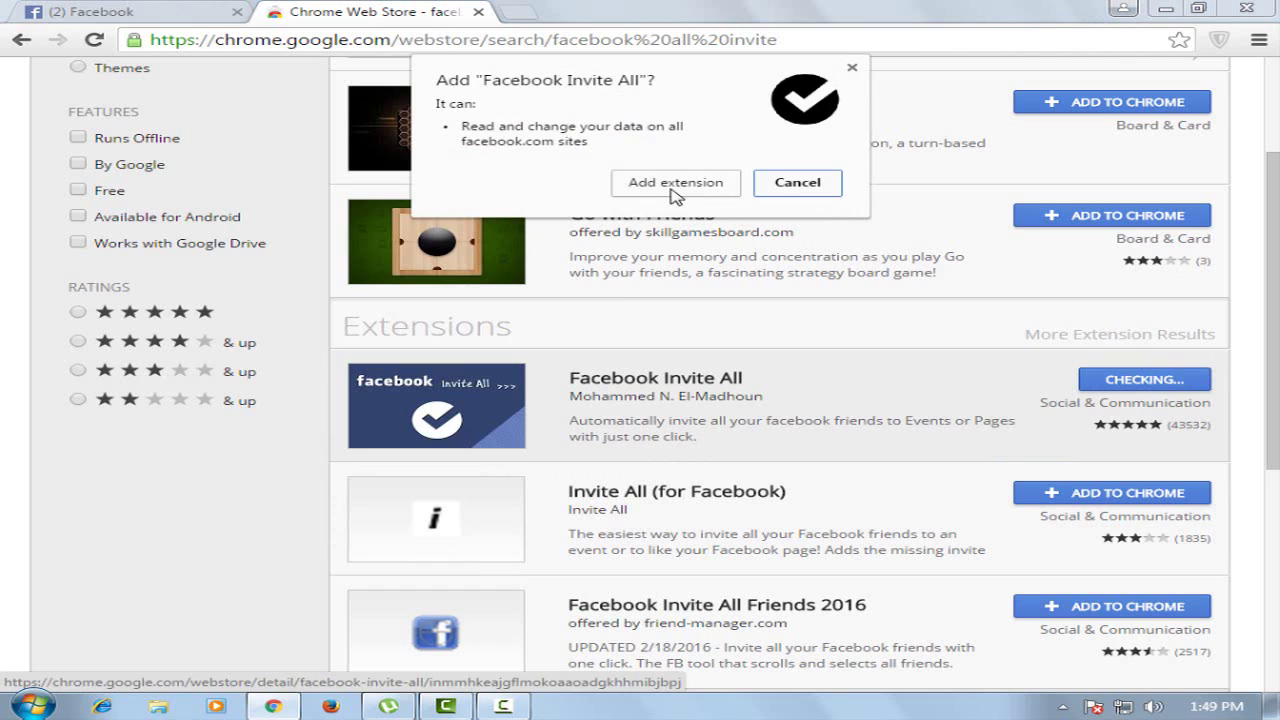
pyautogui.click(675, 190)
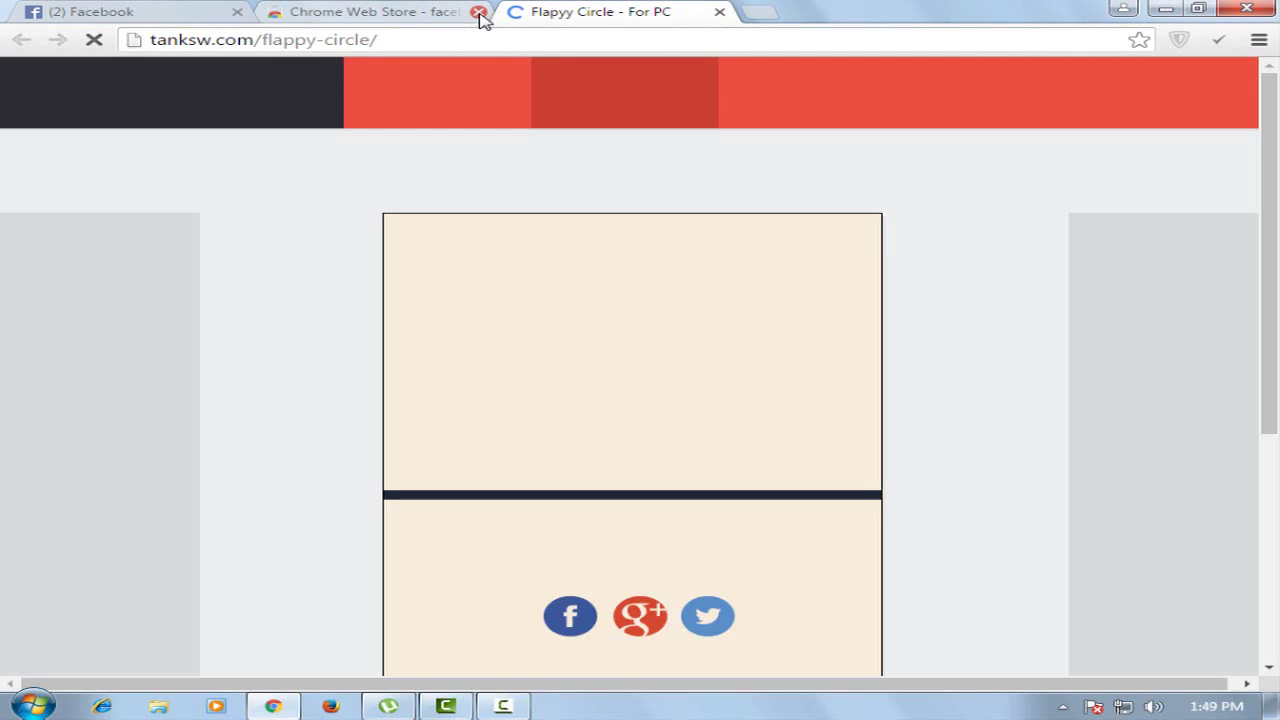
pyautogui.click(719, 12)
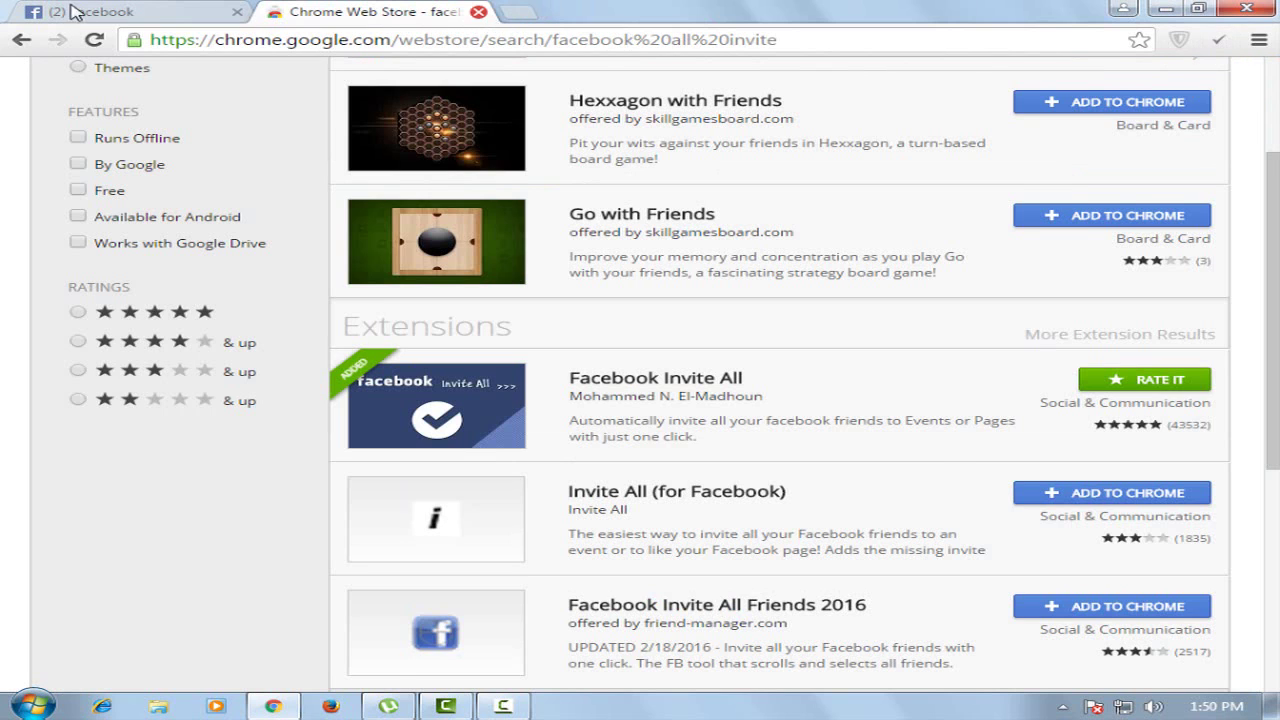
pyautogui.hotkey('ctrl', 'w')
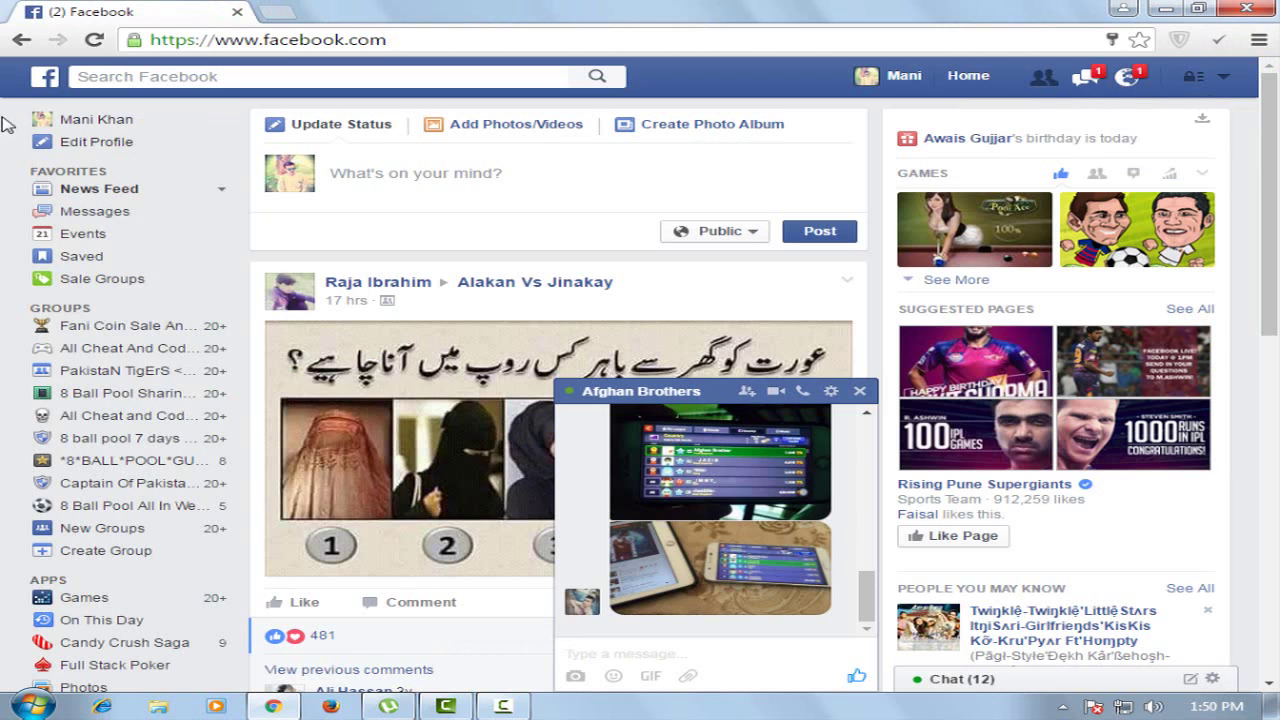
pyautogui.click(276, 13)
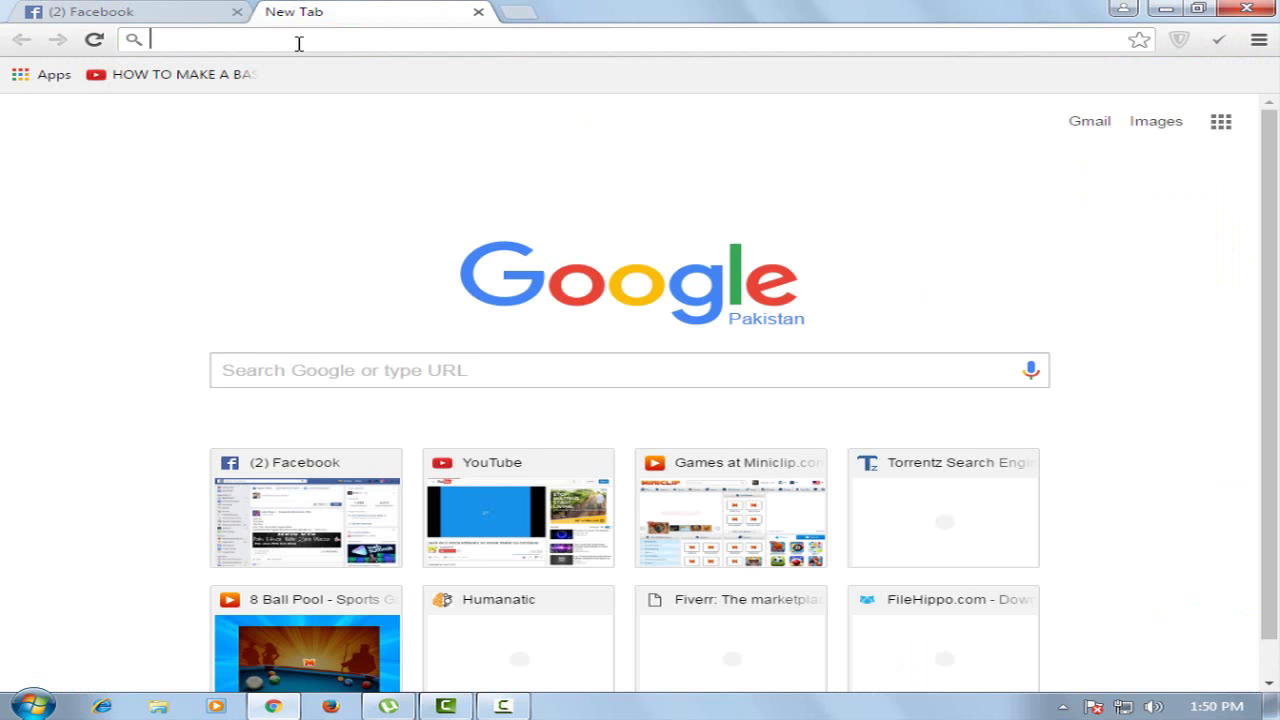
pyautogui.write('www')
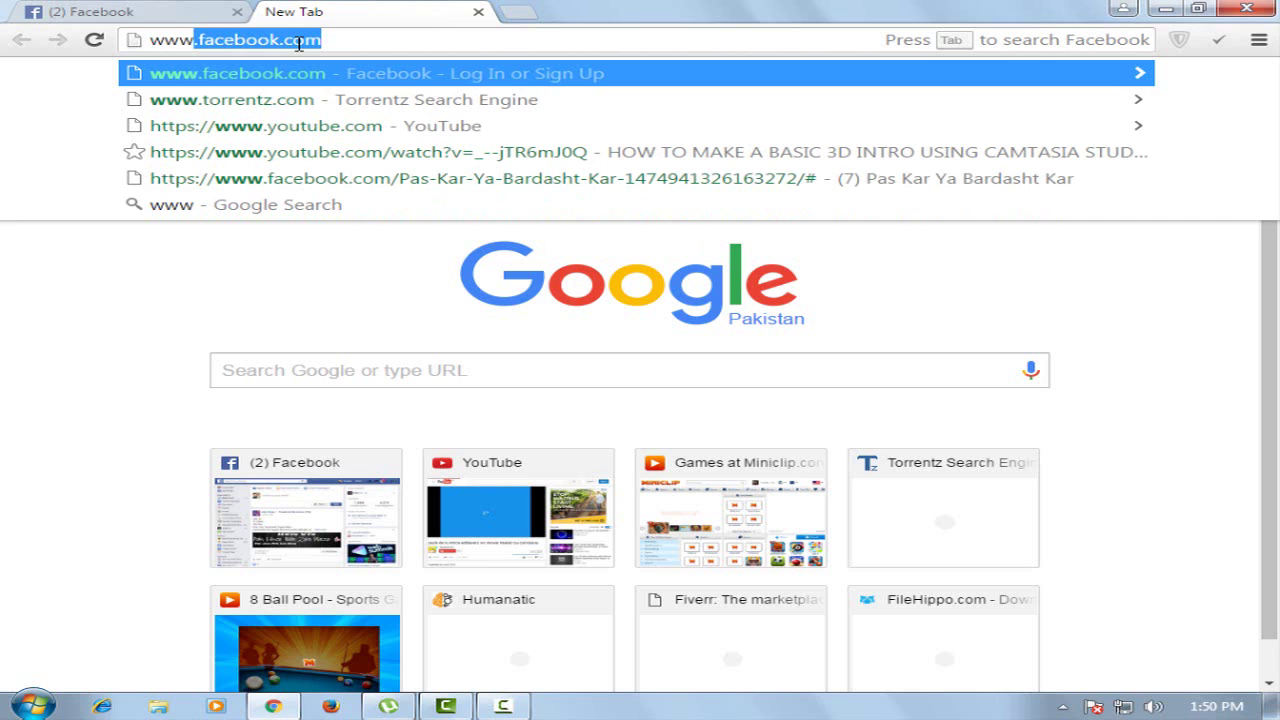
pyautogui.write('.faceb')
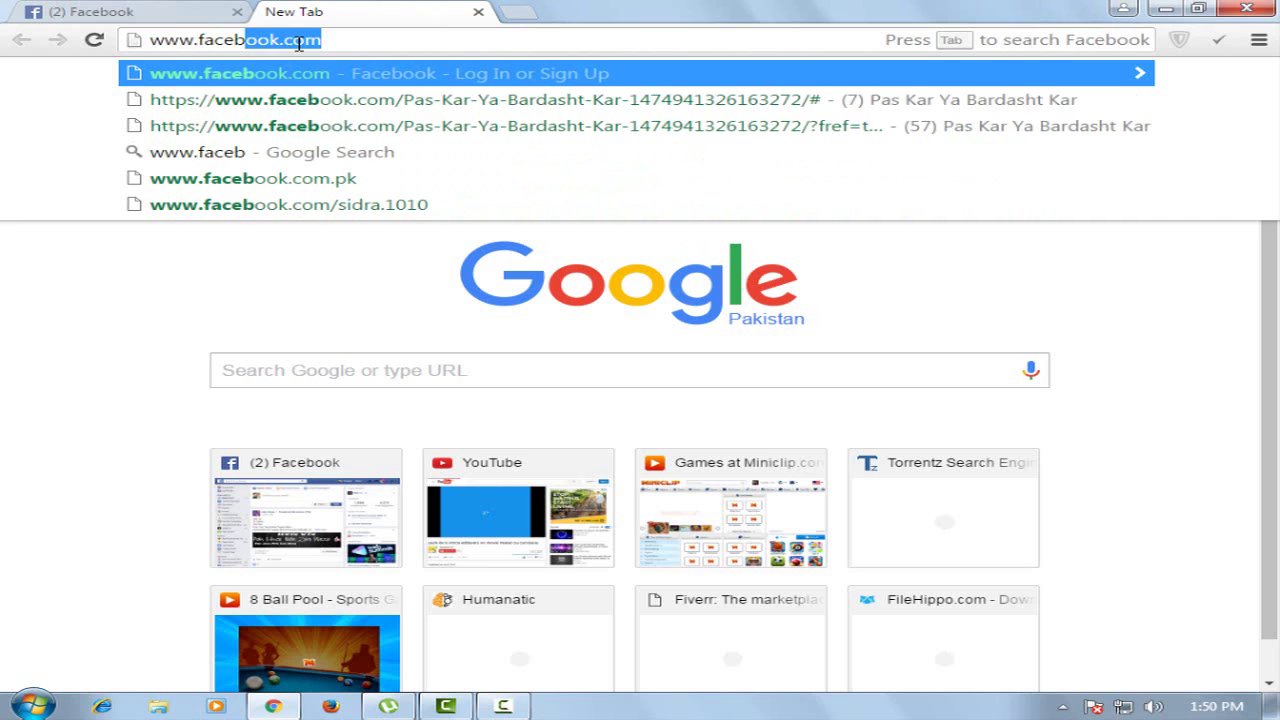
pyautogui.write('ook')
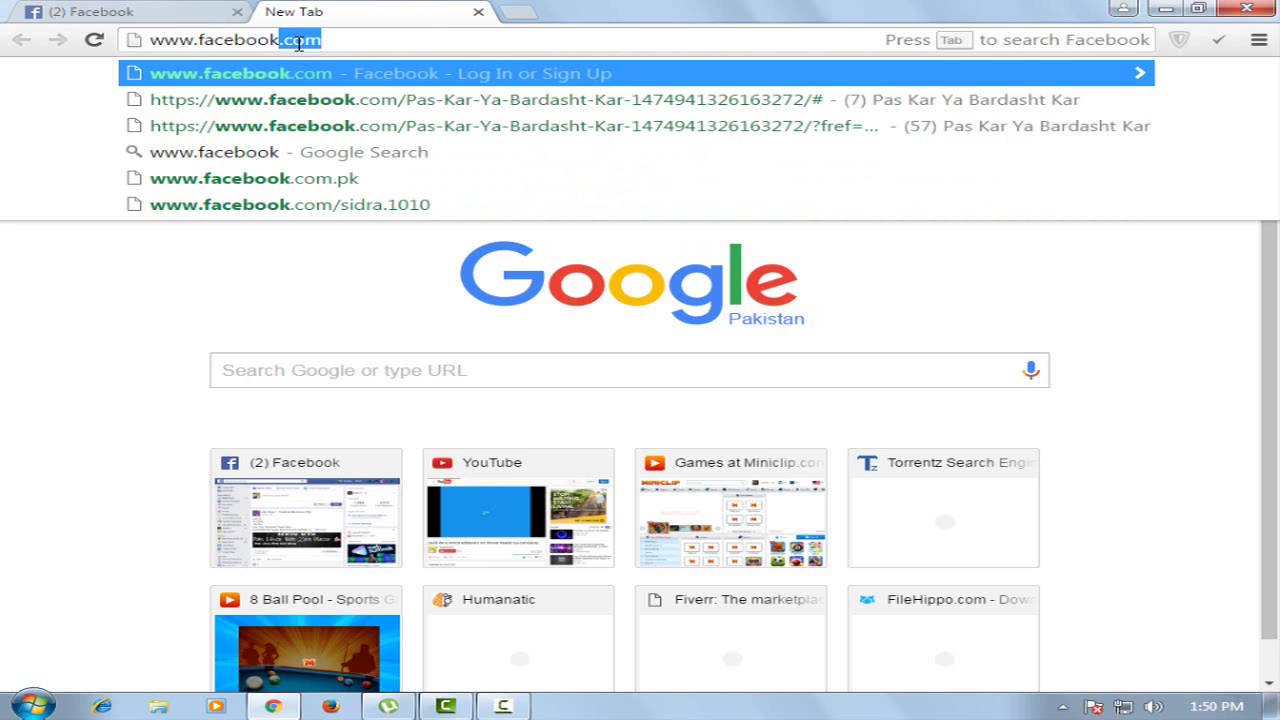
pyautogui.write('.com/')
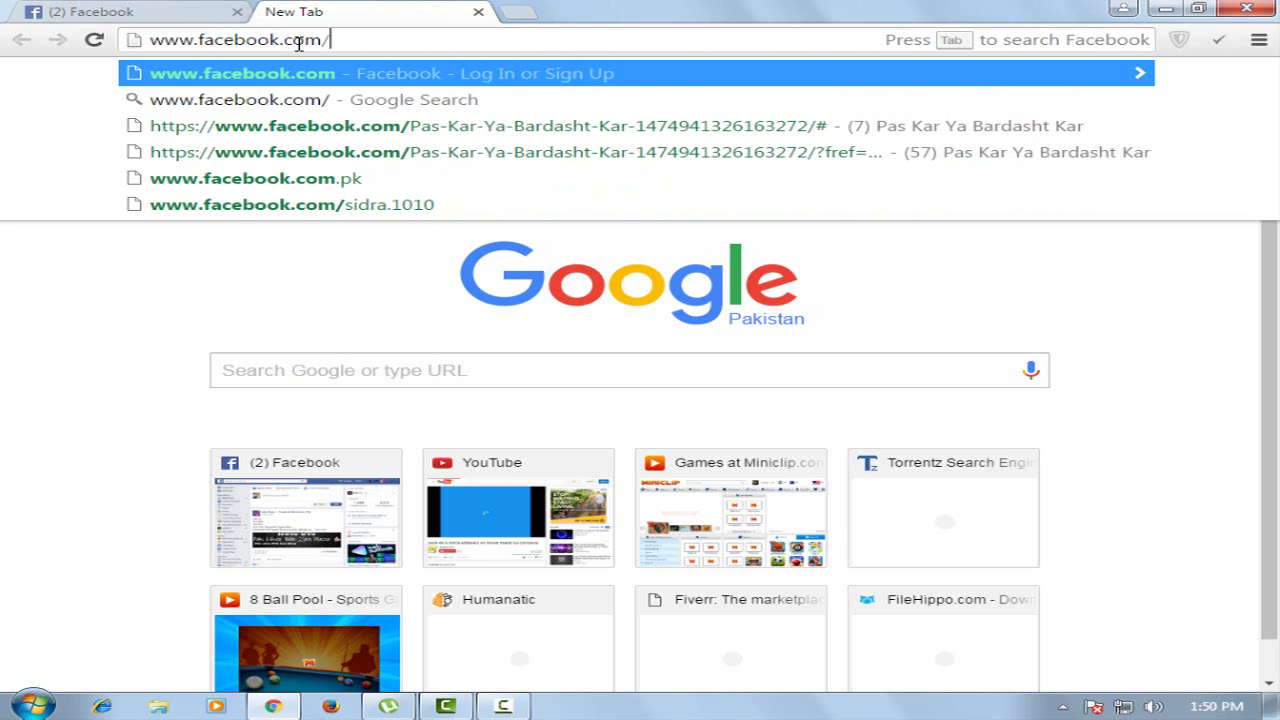
pyautogui.write('wwwe')
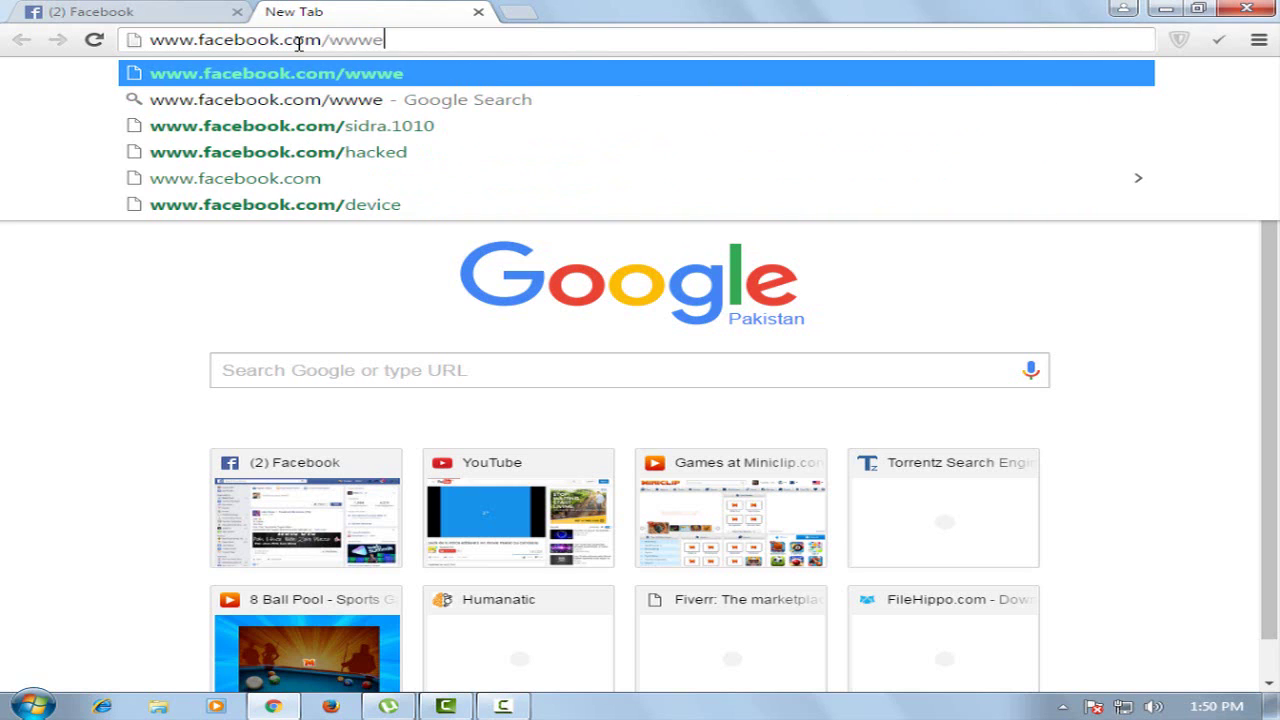
pyautogui.press('BackSpace')
pyautogui.press('BackSpace')
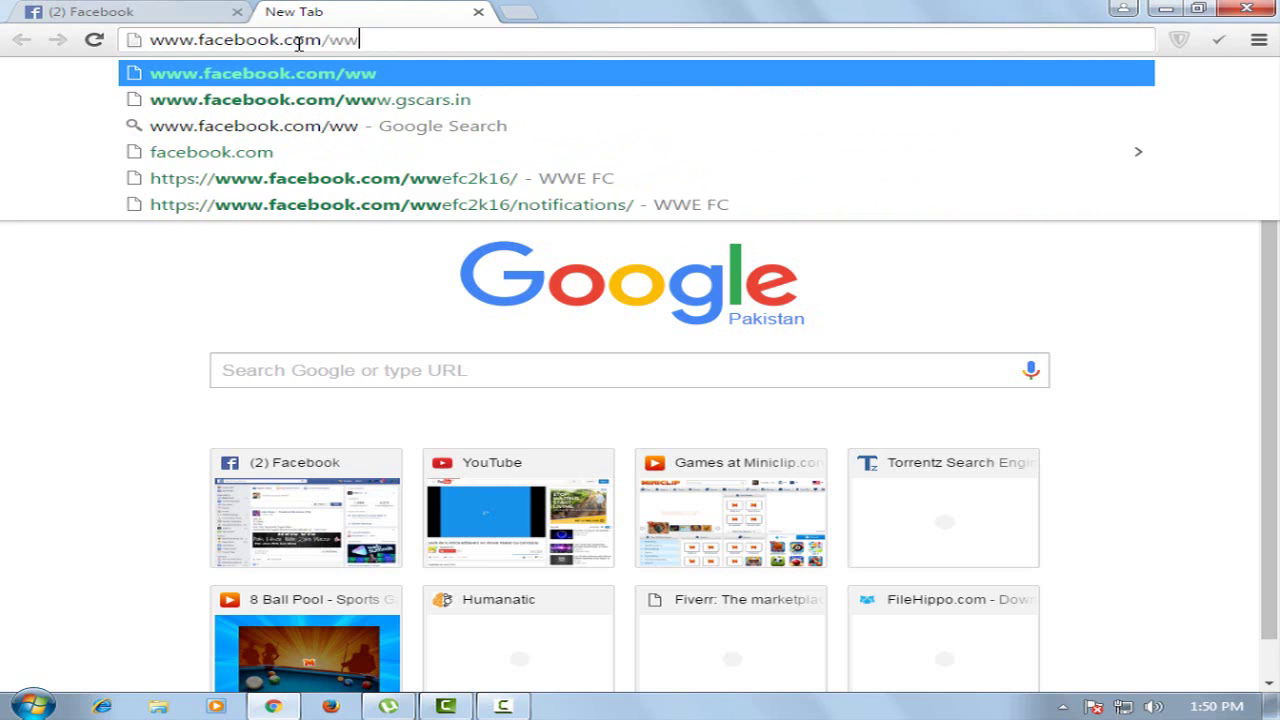
pyautogui.write('e')
pyautogui.write('2k1')
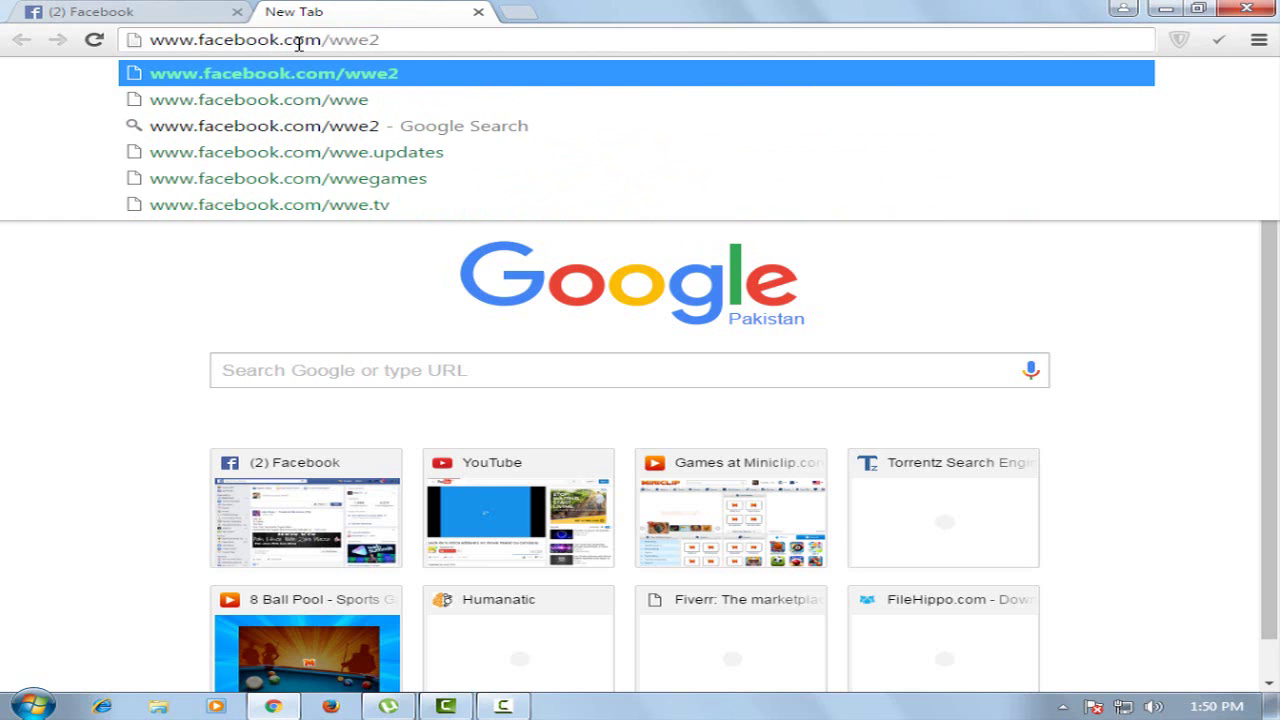
pyautogui.write('6')
pyautogui.press('Return')
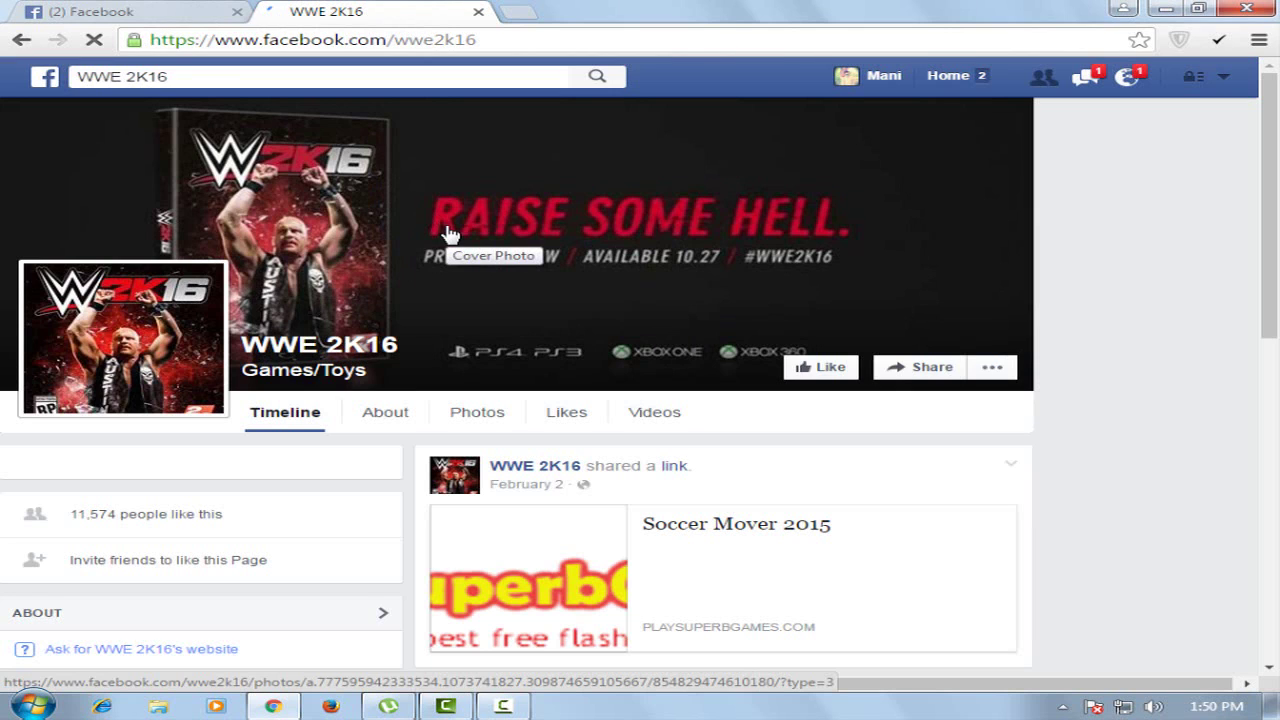
# Close the WWE 2K16 tab, search Facebook for 'wwe' and open the WWE FC page, closing the chat window
pyautogui.scroll(-3, 448, 232)
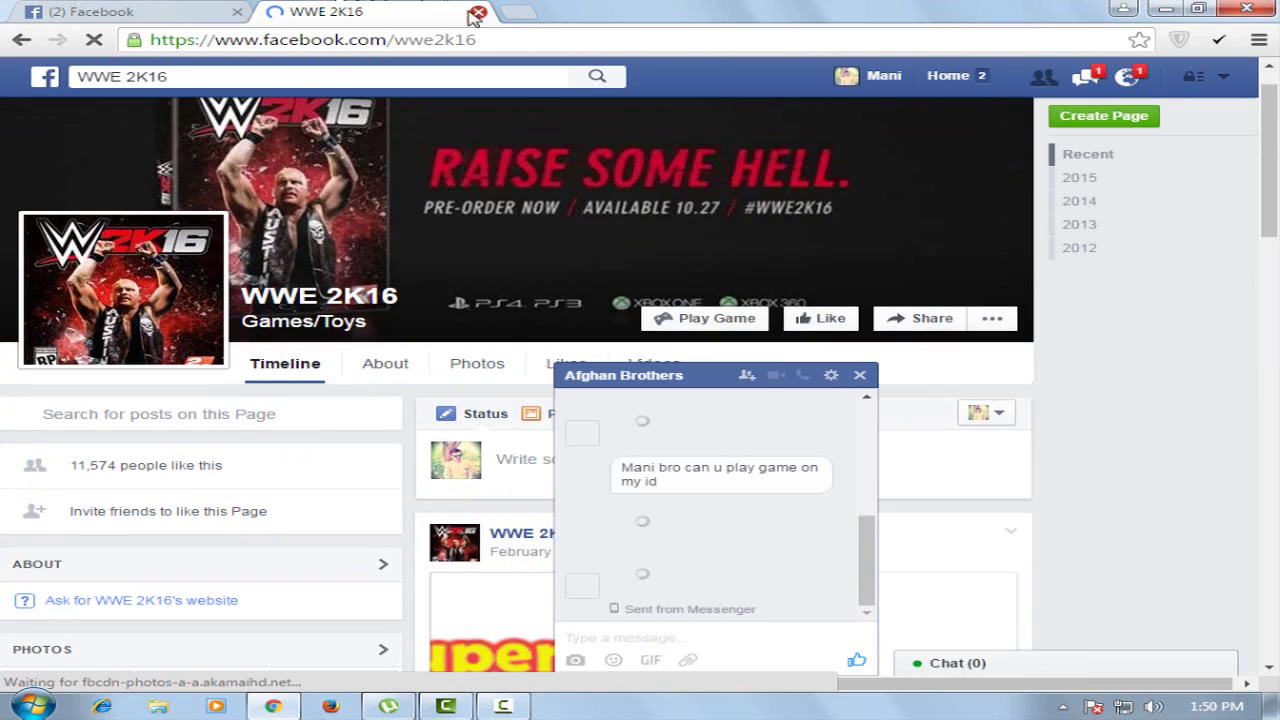
pyautogui.click(478, 11)
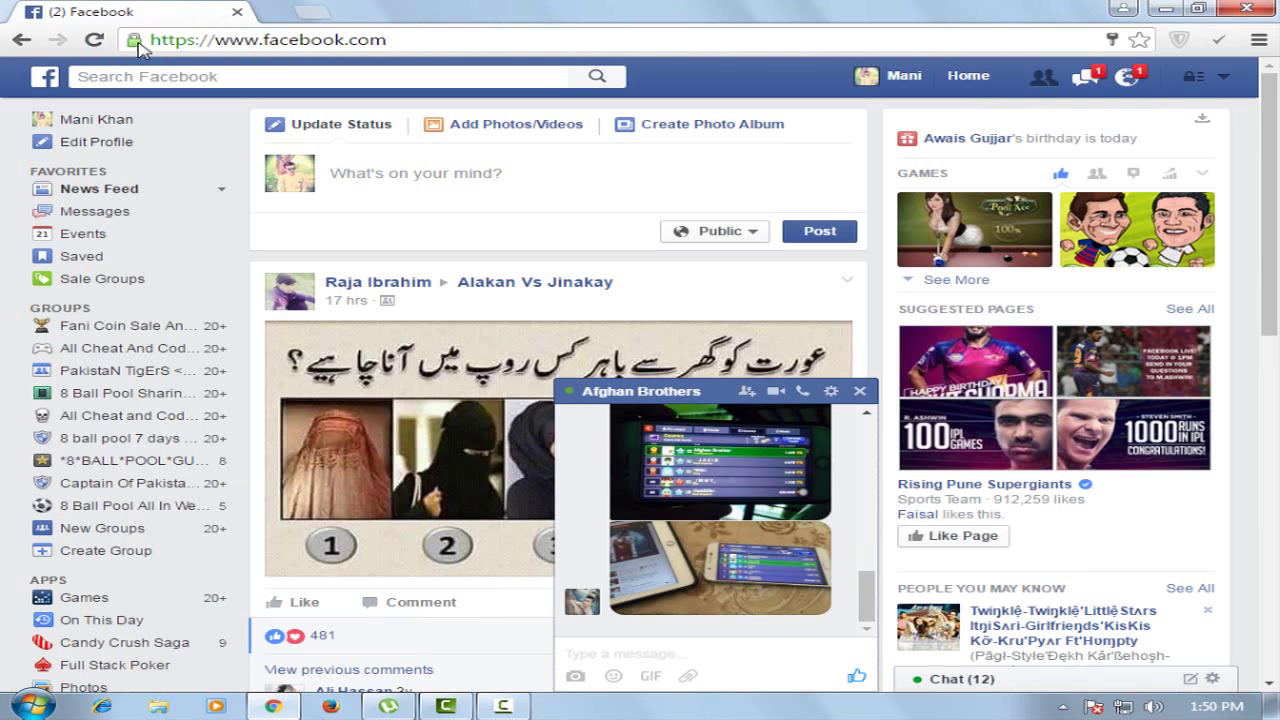
pyautogui.click(225, 80)
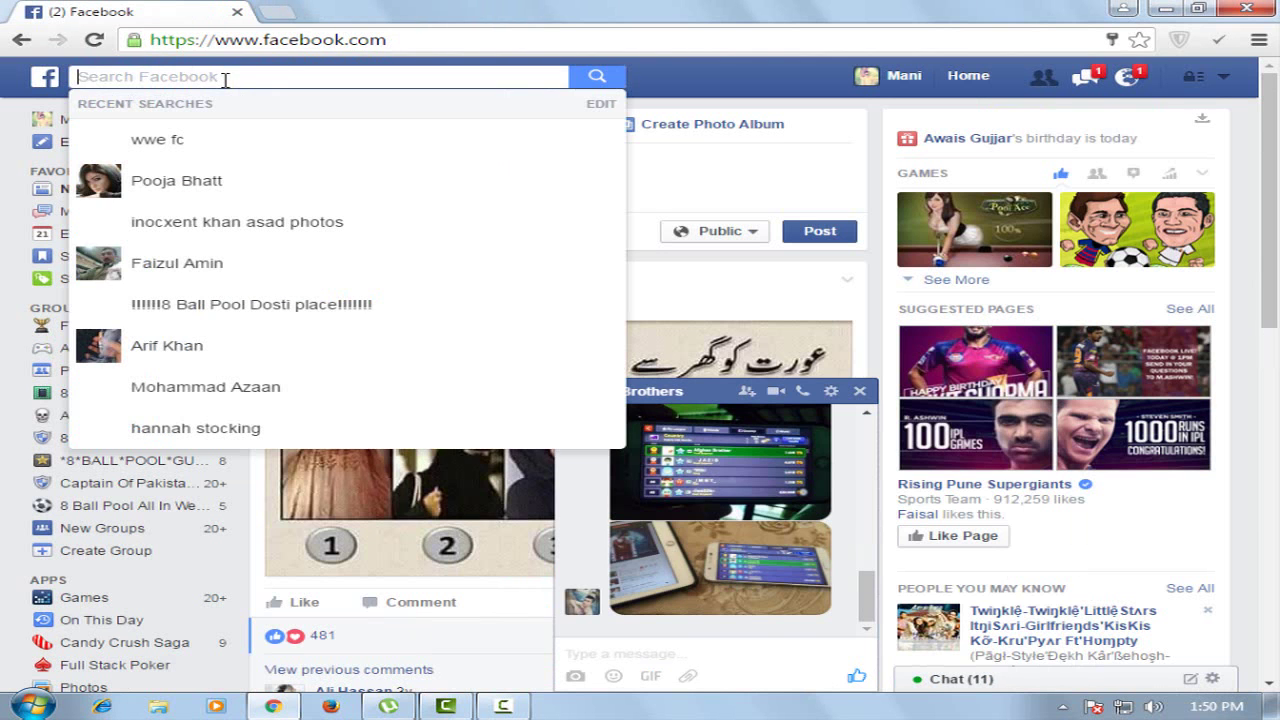
pyautogui.write('wwe')
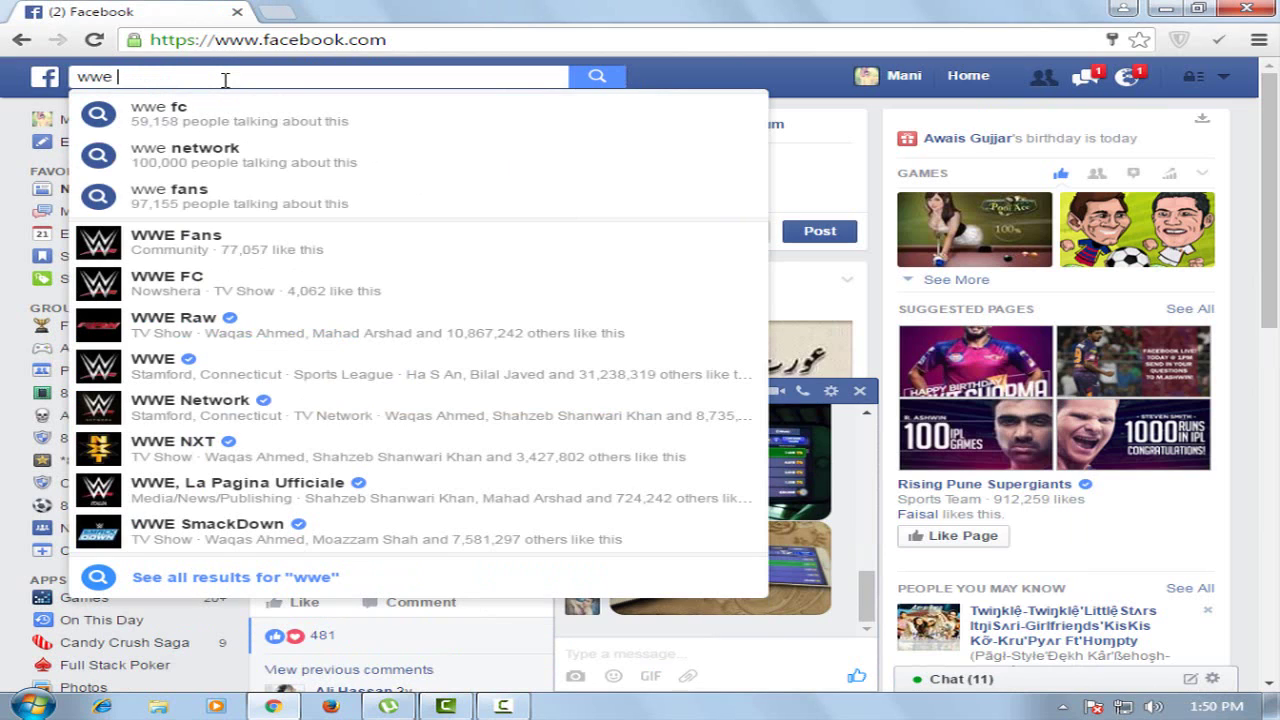
pyautogui.click(243, 283)
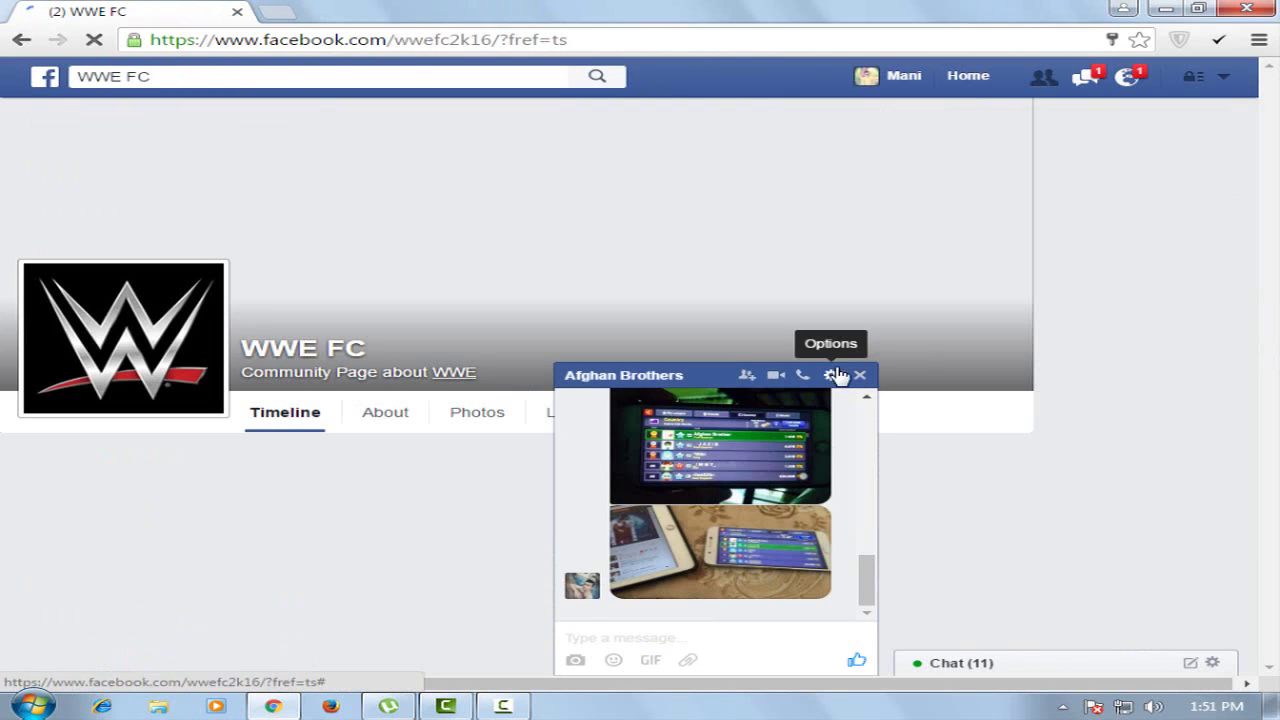
pyautogui.click(859, 391)
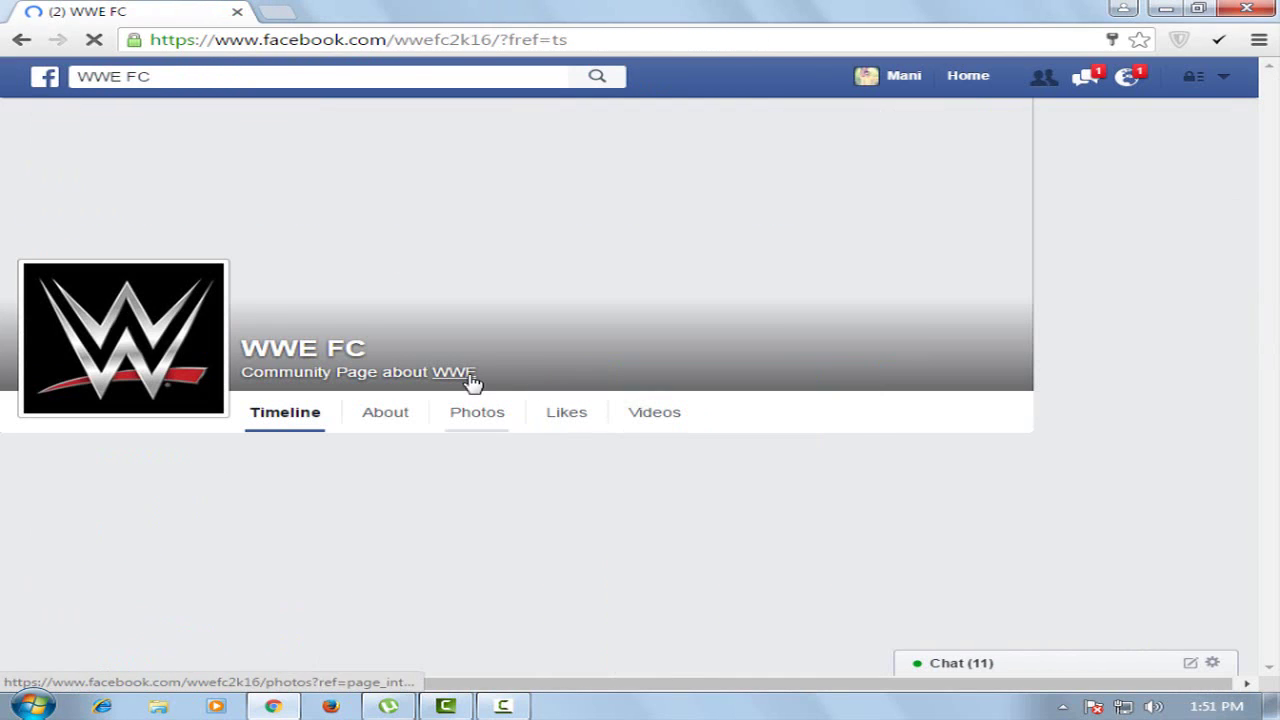
pyautogui.scroll(-2, 472, 383)
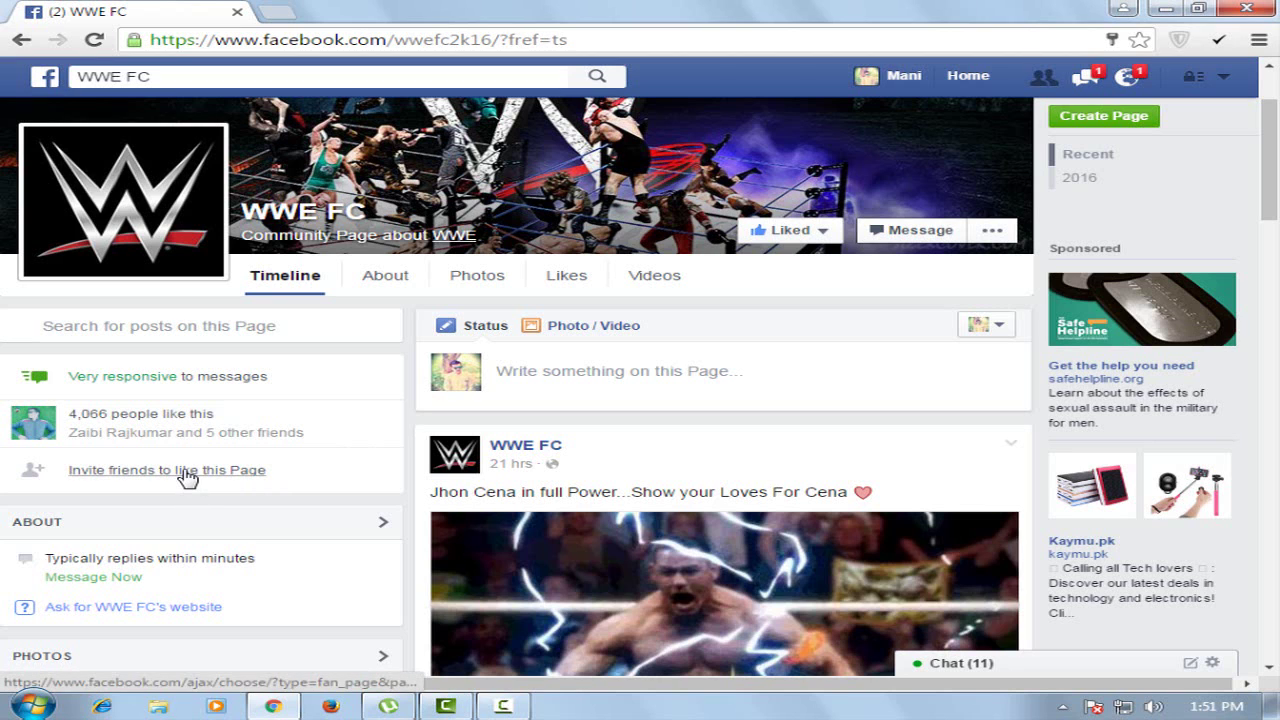
# Open the WWE FC 'Invite friends to like this Page' list and invite everyone with the Facebook Invite All extension
pyautogui.click(188, 478)
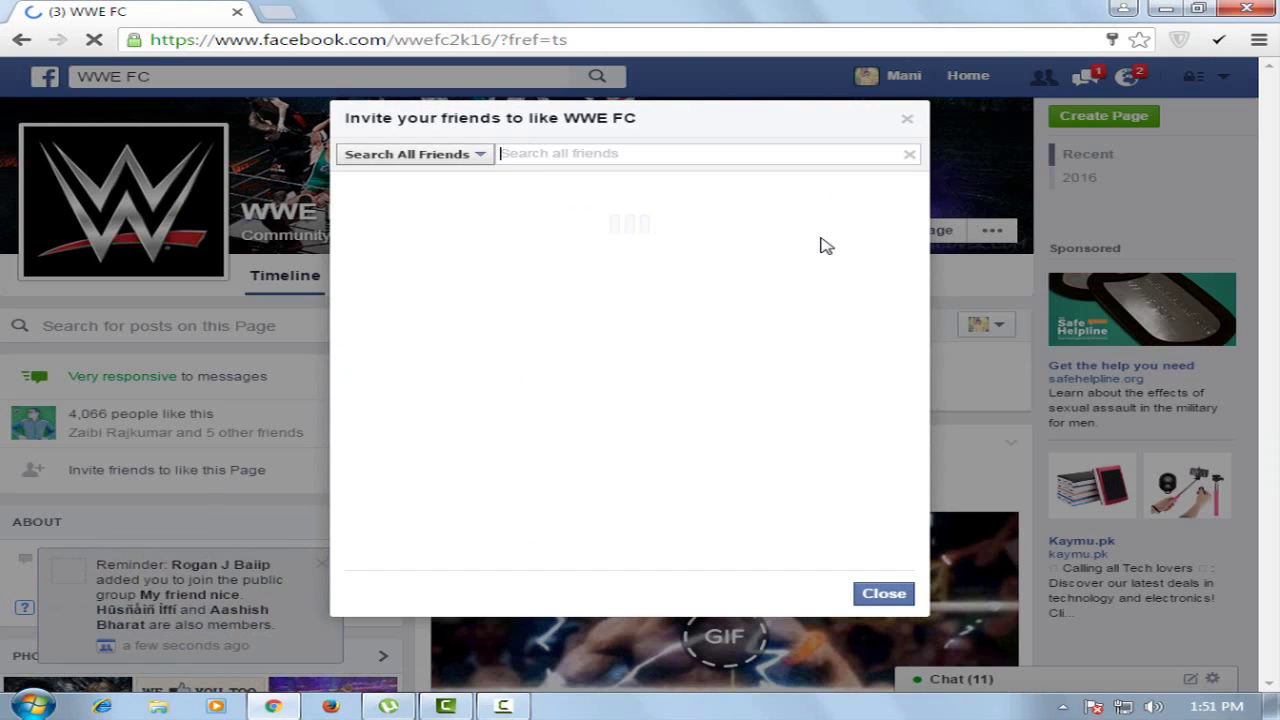
pyautogui.click(1222, 44)
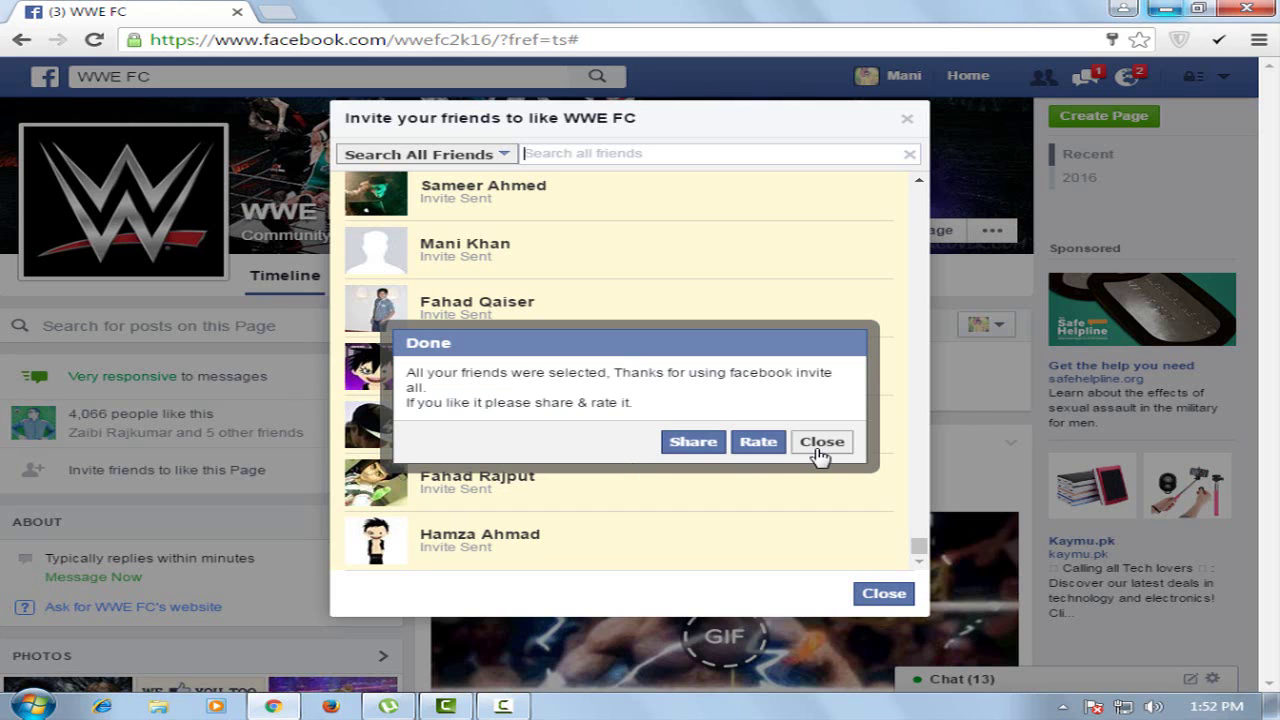
# Close the Done popup and scroll the invite list to confirm friends show Invite Sent
pyautogui.click(819, 448)
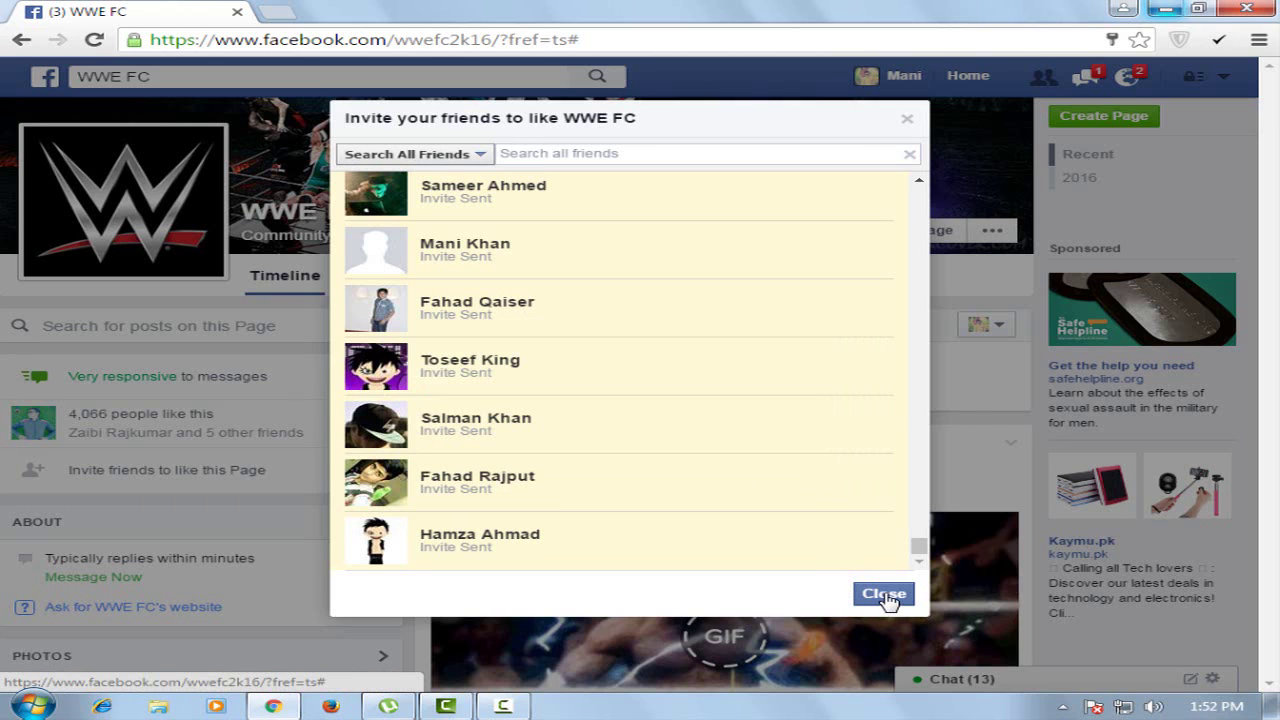
pyautogui.scroll(-10, 766, 494)
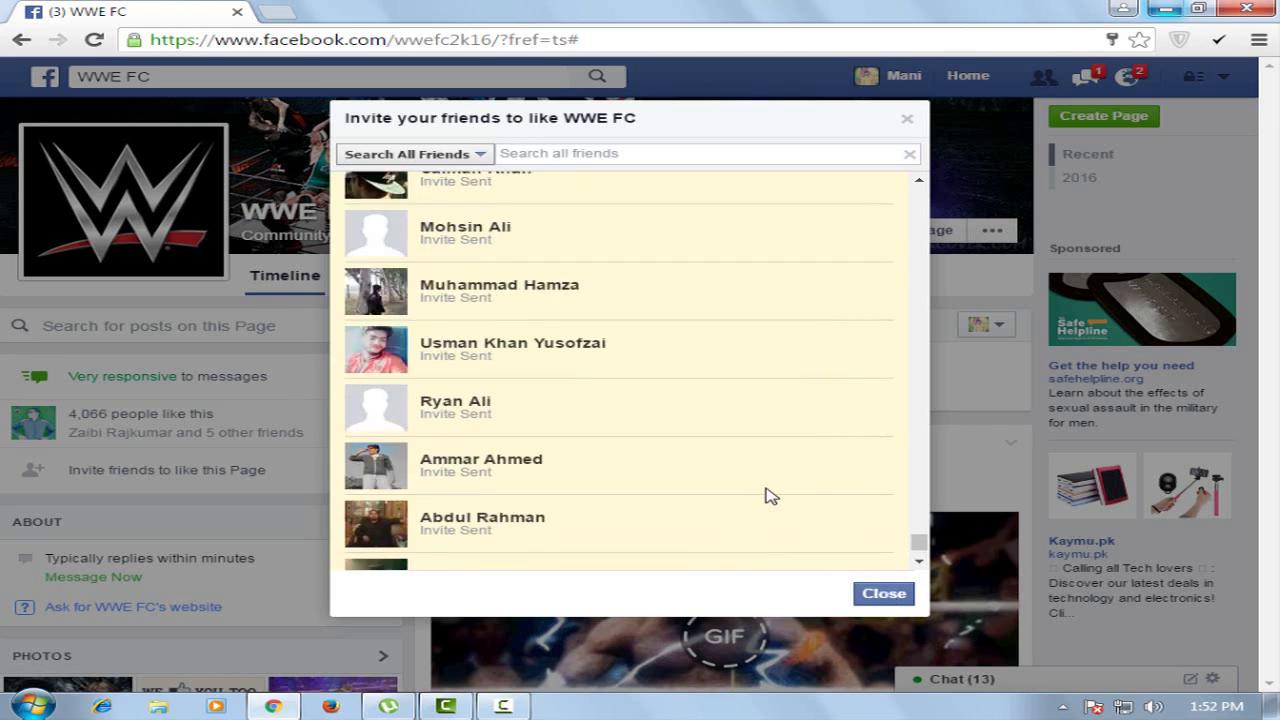
pyautogui.scroll(5, 770, 495)
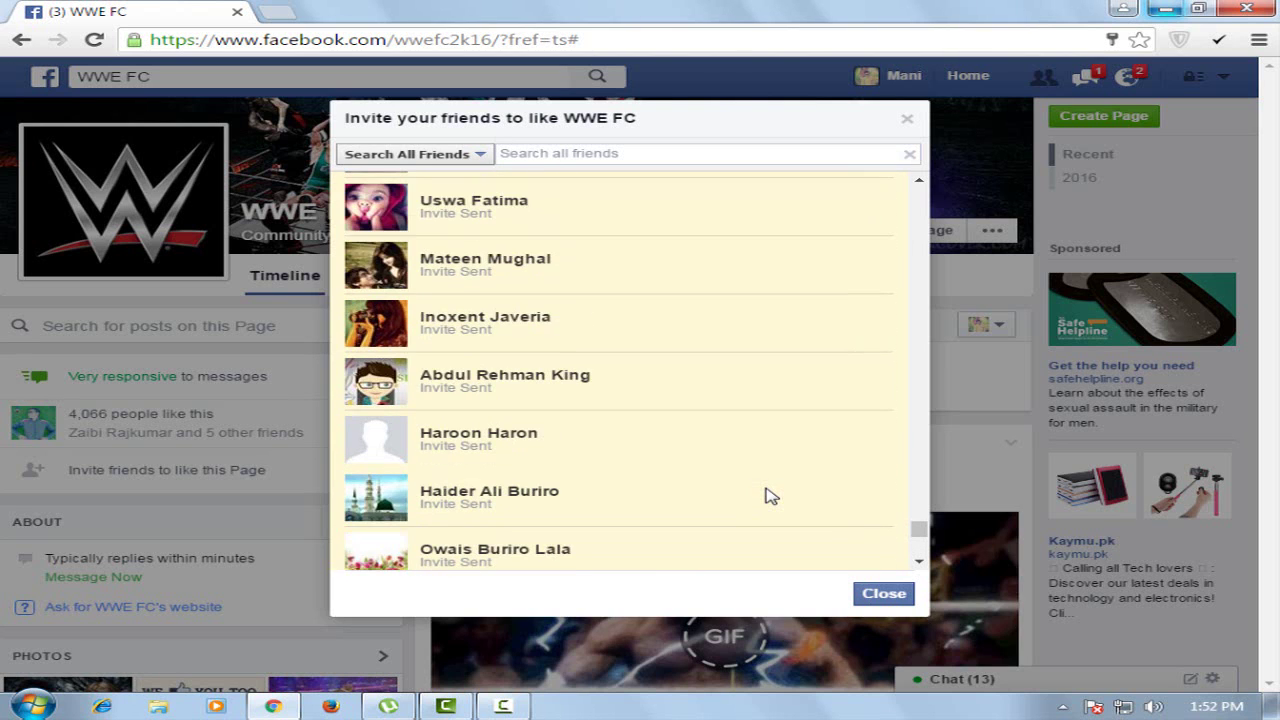
pyautogui.scroll(3, 770, 495)
pyautogui.scroll(15, 770, 495)
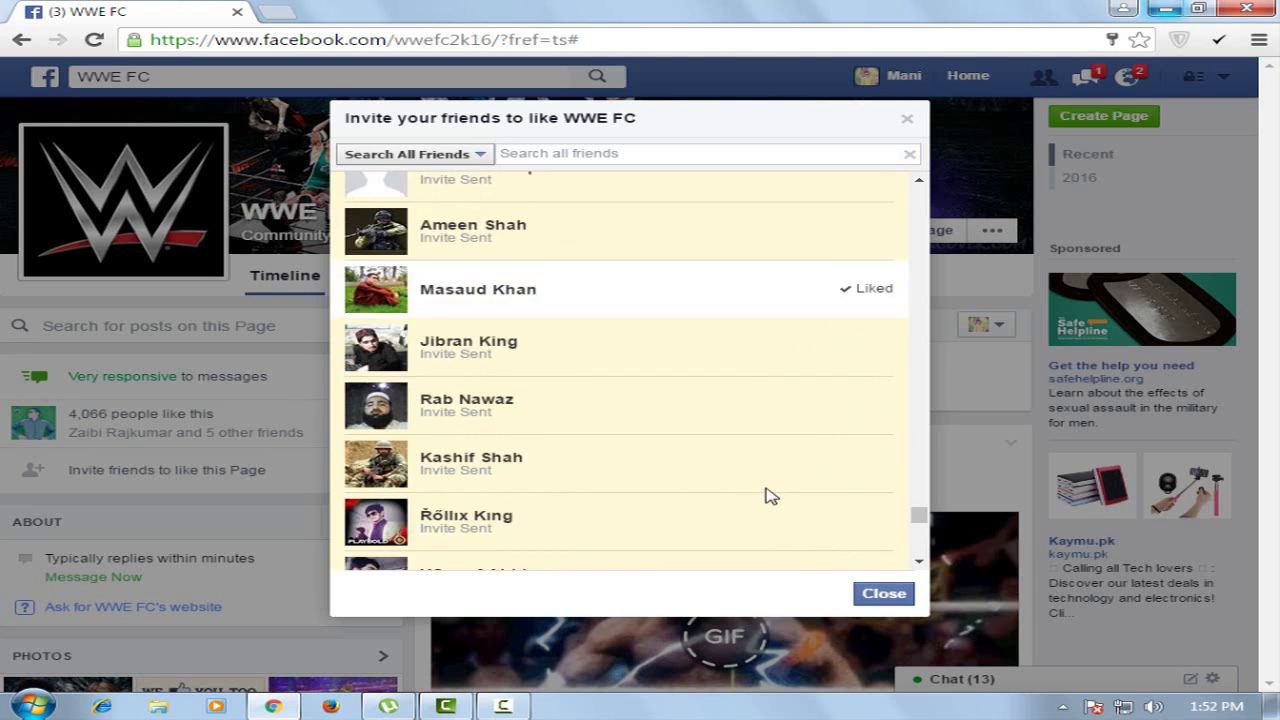
pyautogui.scroll(10, 770, 495)
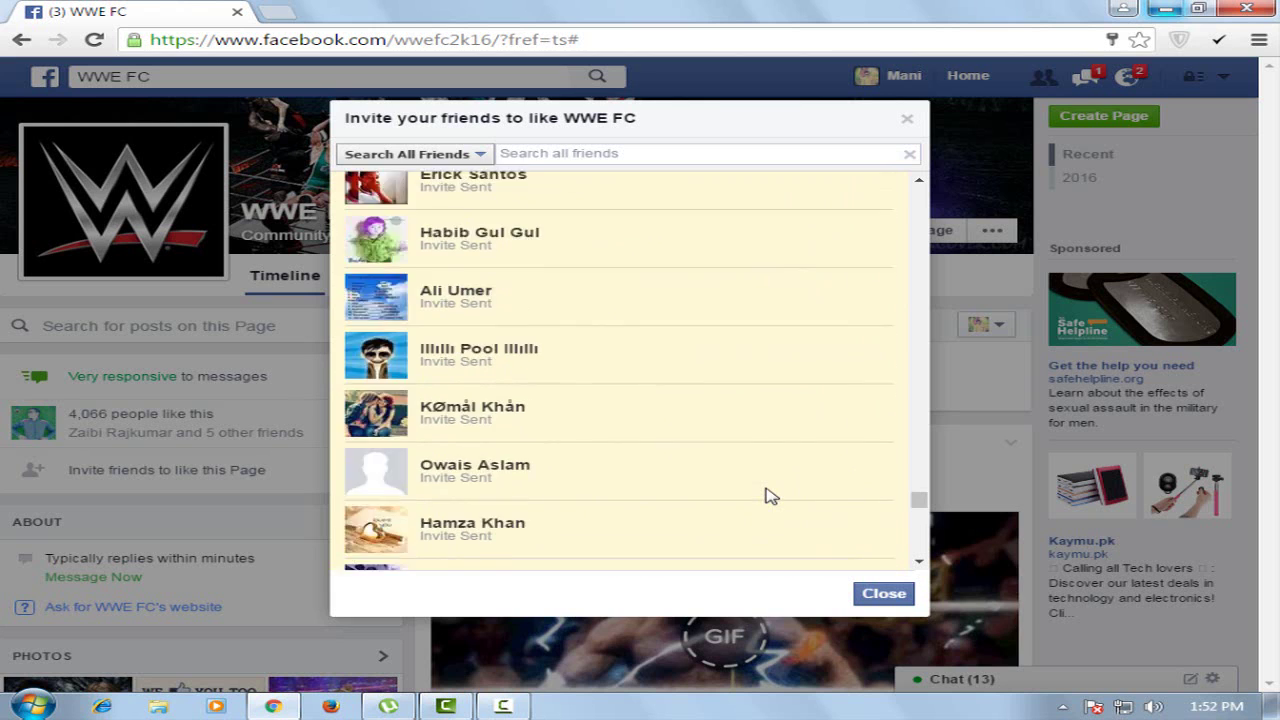